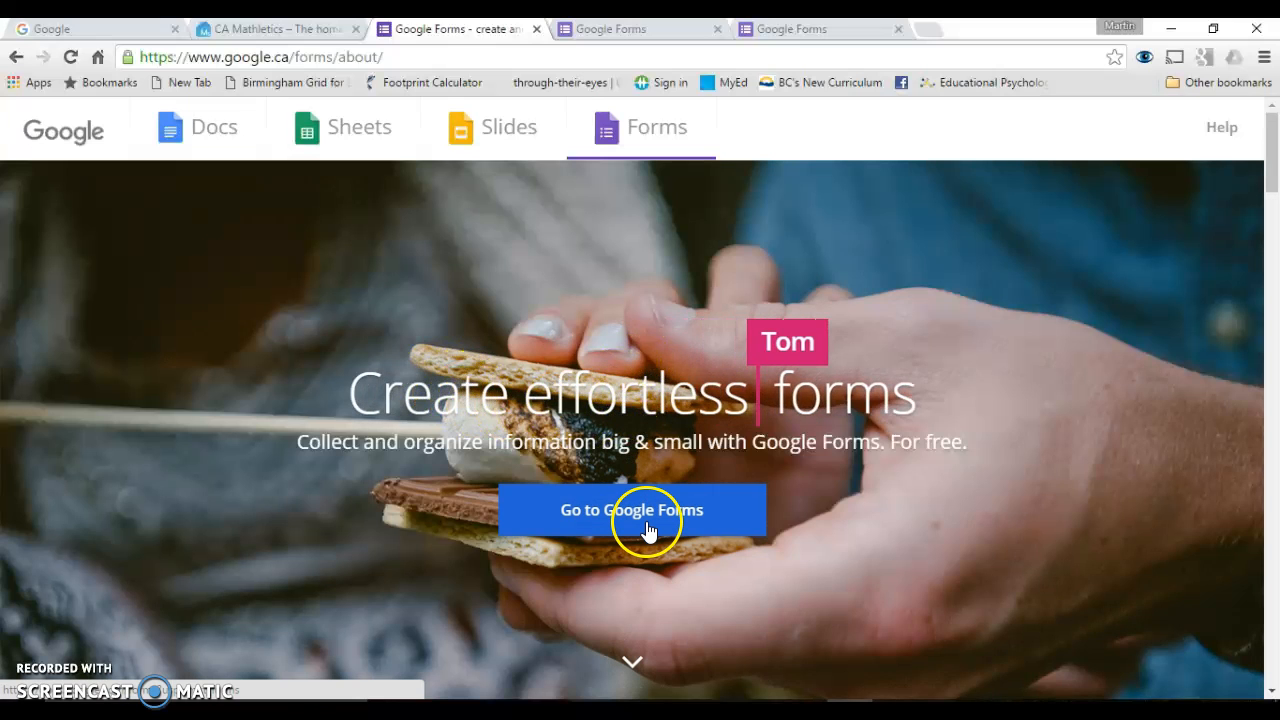
Step: Create a new form from the Education section's Assessment template and decline the introductory tour
{"action": "left_click", "coordinate": [668, 32]}
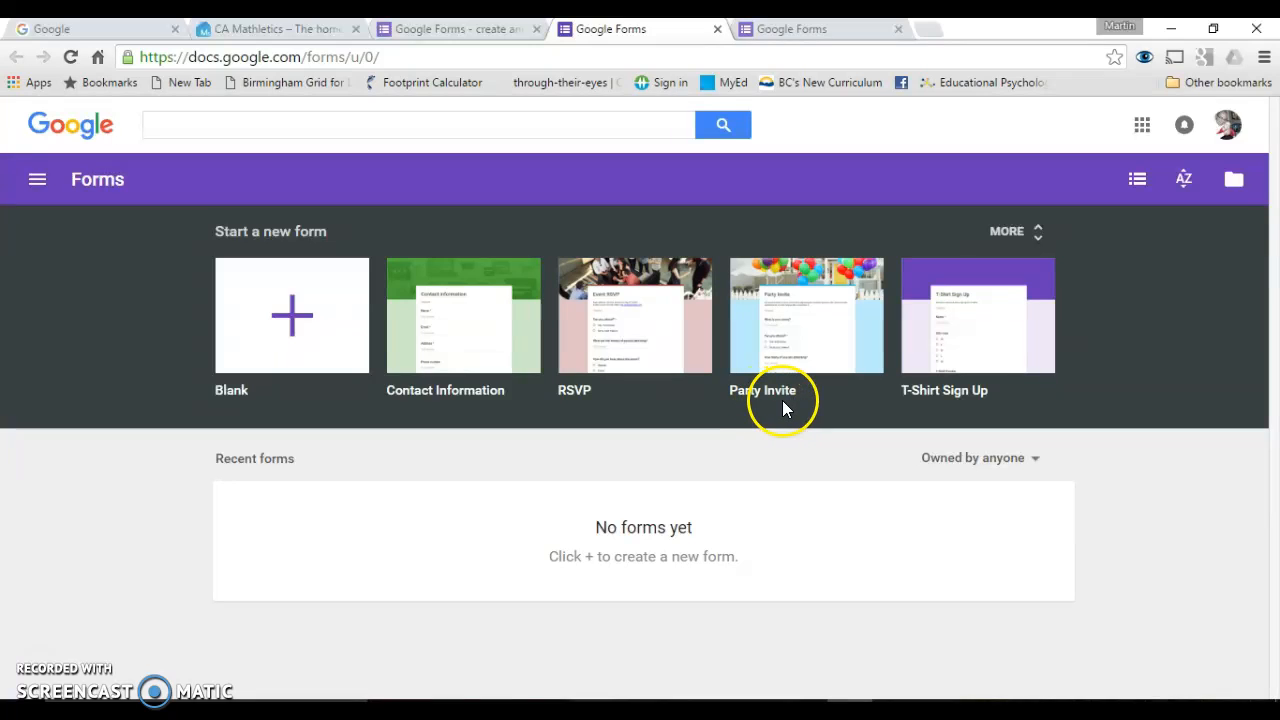
{"action": "left_click", "coordinate": [1038, 236]}
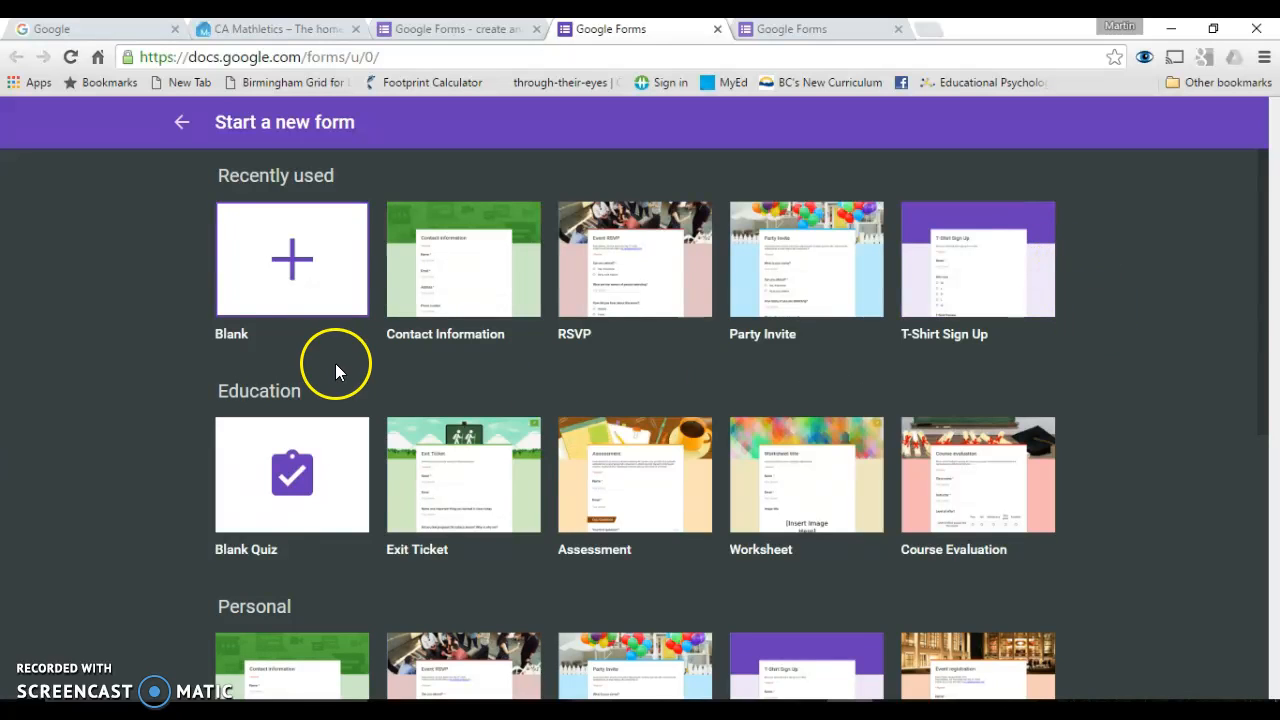
{"action": "scroll", "coordinate": [190, 360], "scroll_direction": "down", "scroll_amount": 2}
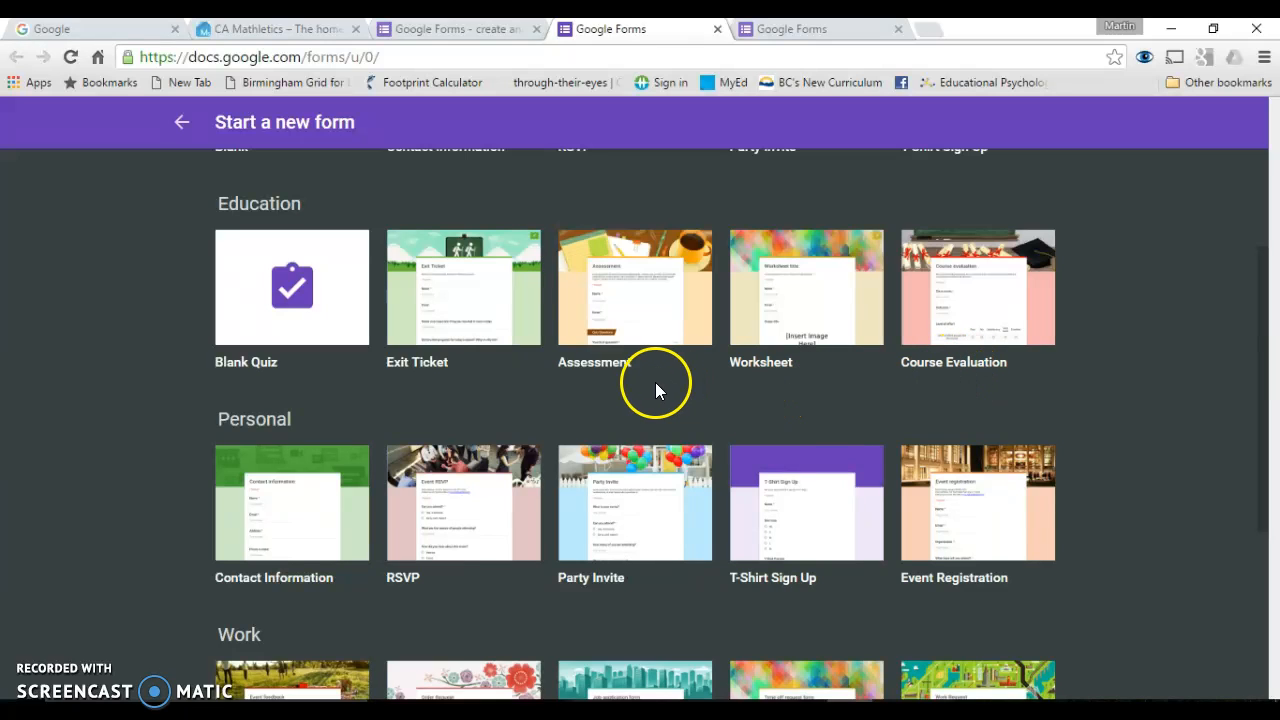
{"action": "left_click", "coordinate": [615, 287]}
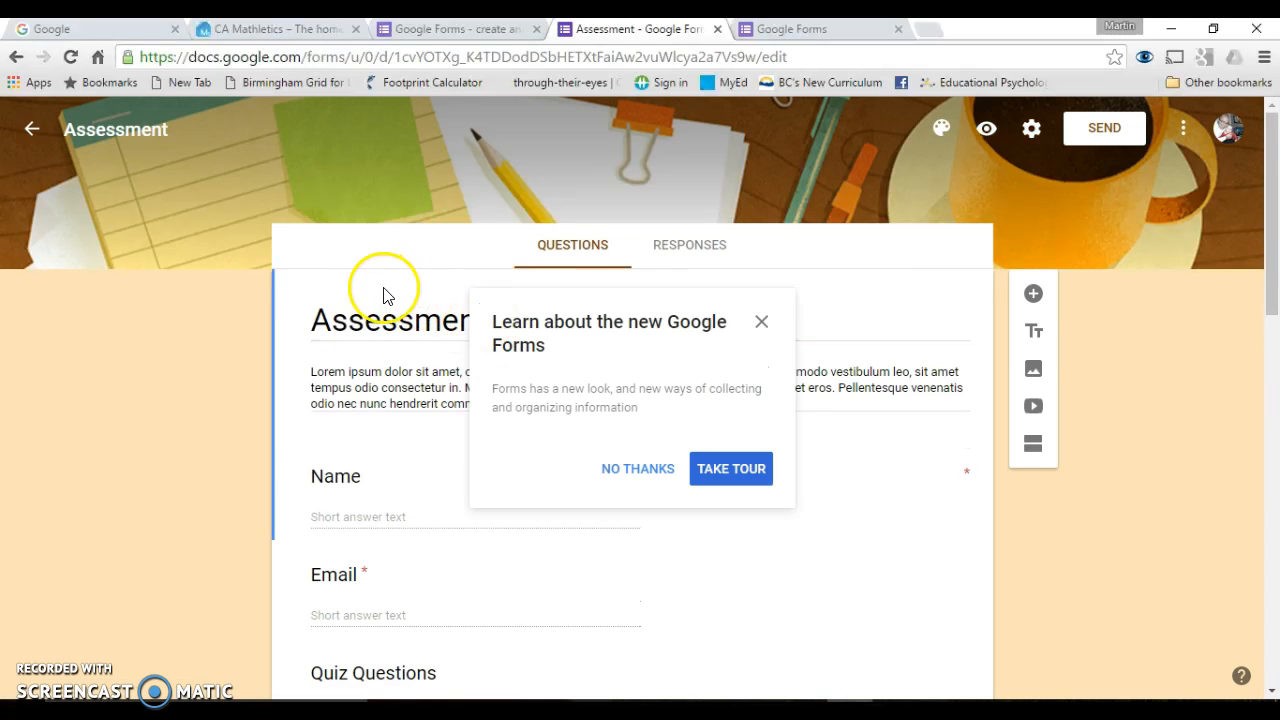
{"action": "left_click", "coordinate": [652, 470]}
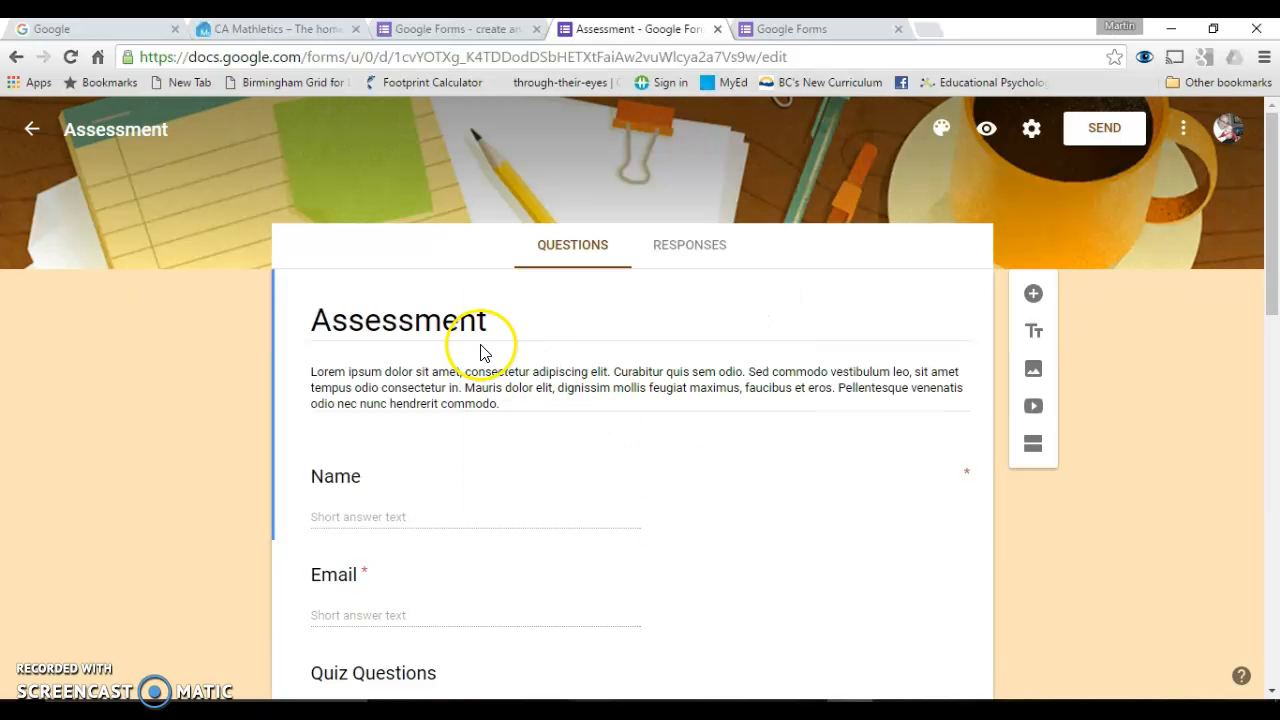
Step: Look over the form's title and description, and delete the Email question
{"action": "double_click", "coordinate": [499, 318]}
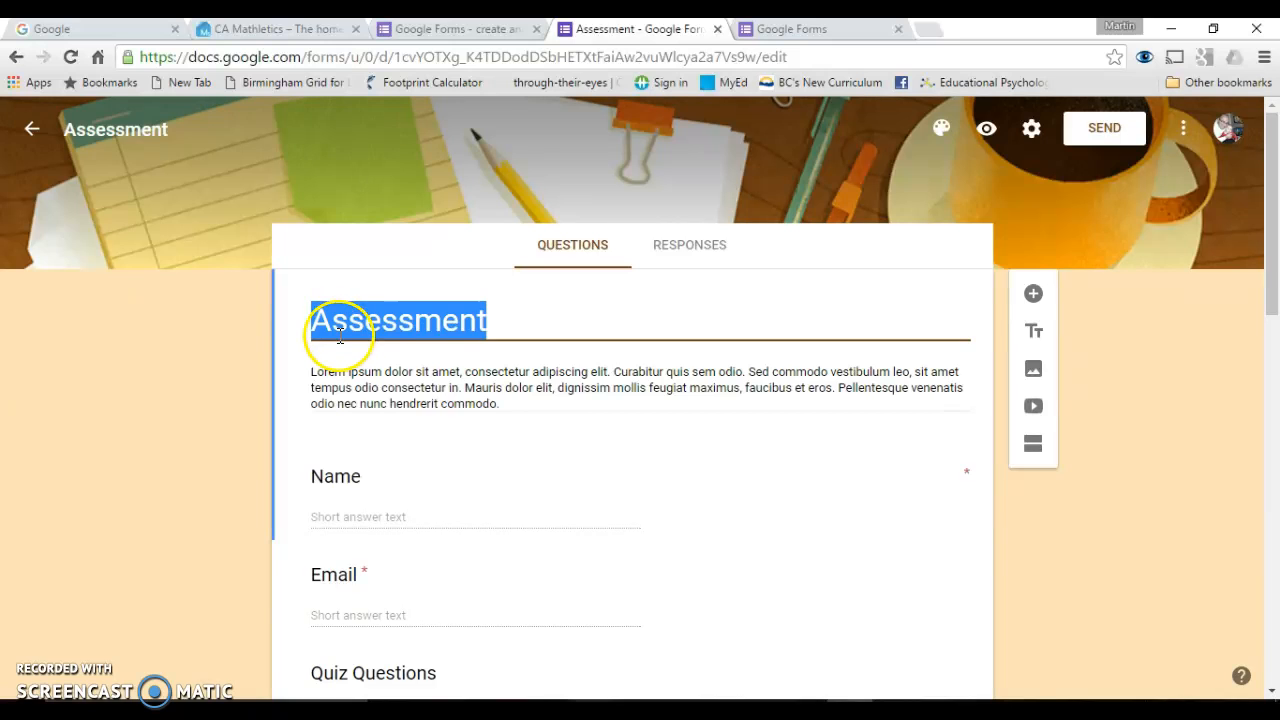
{"action": "triple_click", "coordinate": [496, 390]}
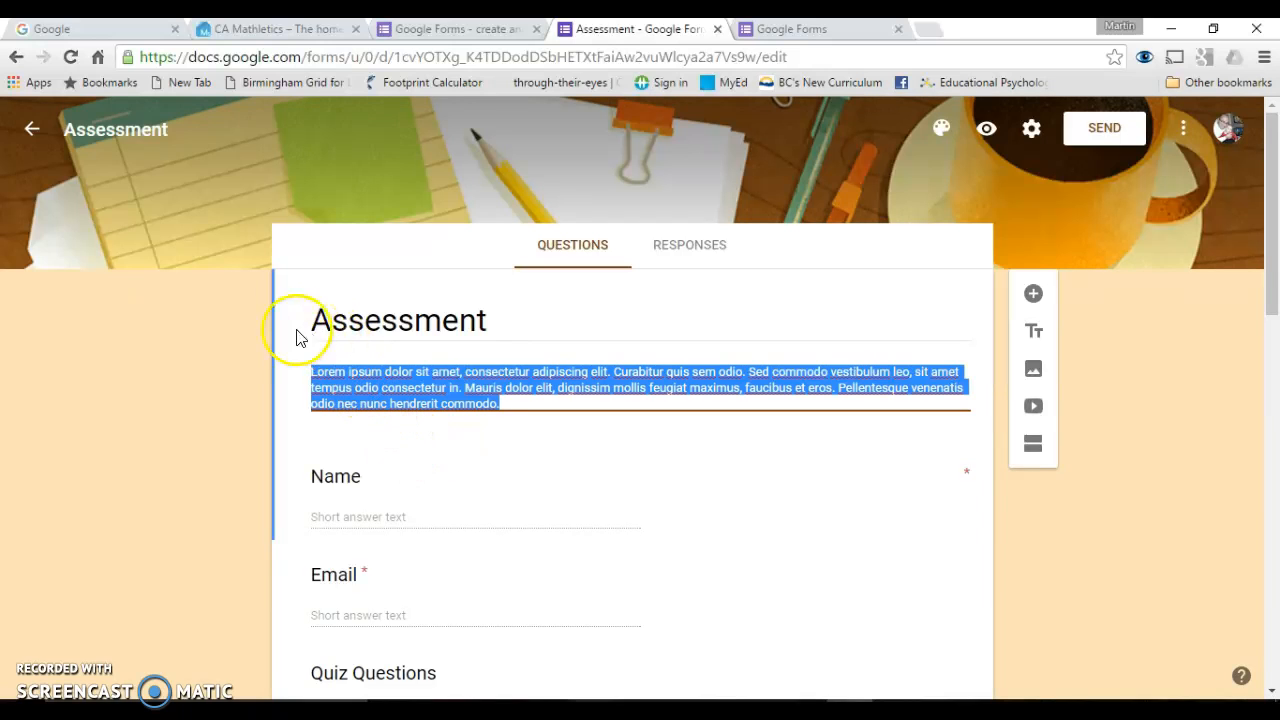
{"action": "scroll", "coordinate": [313, 300], "scroll_direction": "down", "scroll_amount": 3}
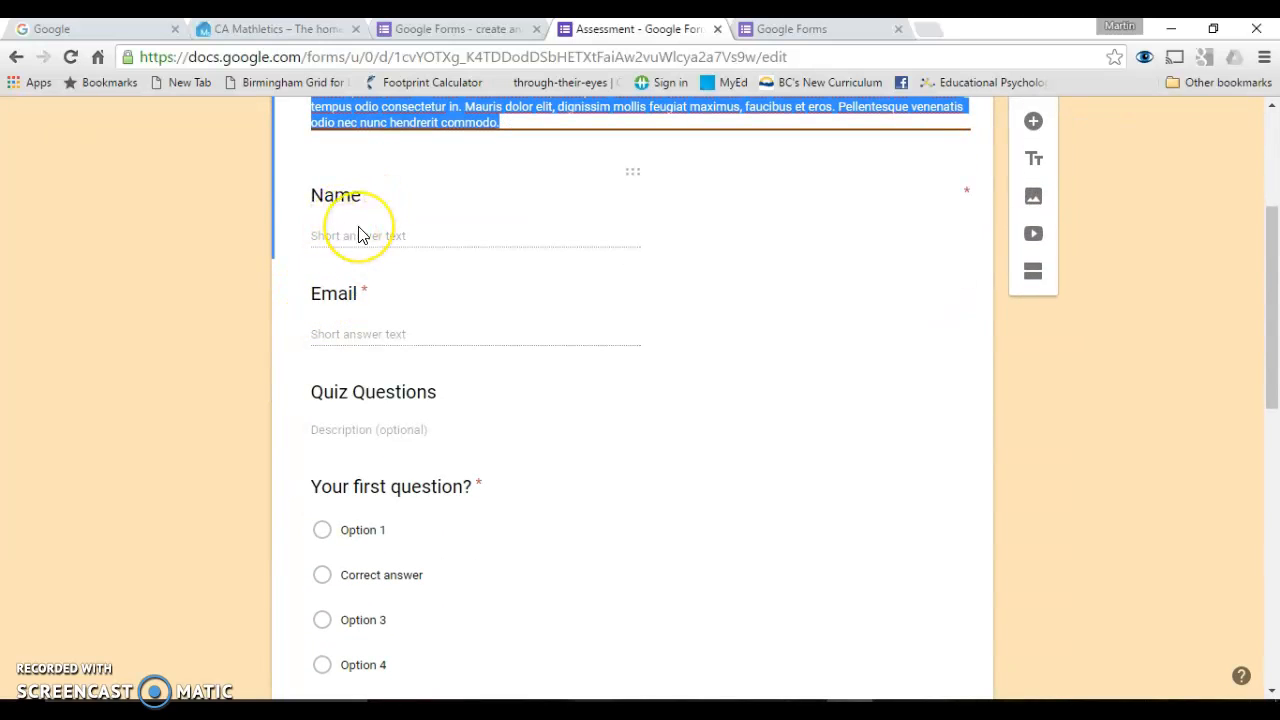
{"action": "left_click", "coordinate": [348, 304]}
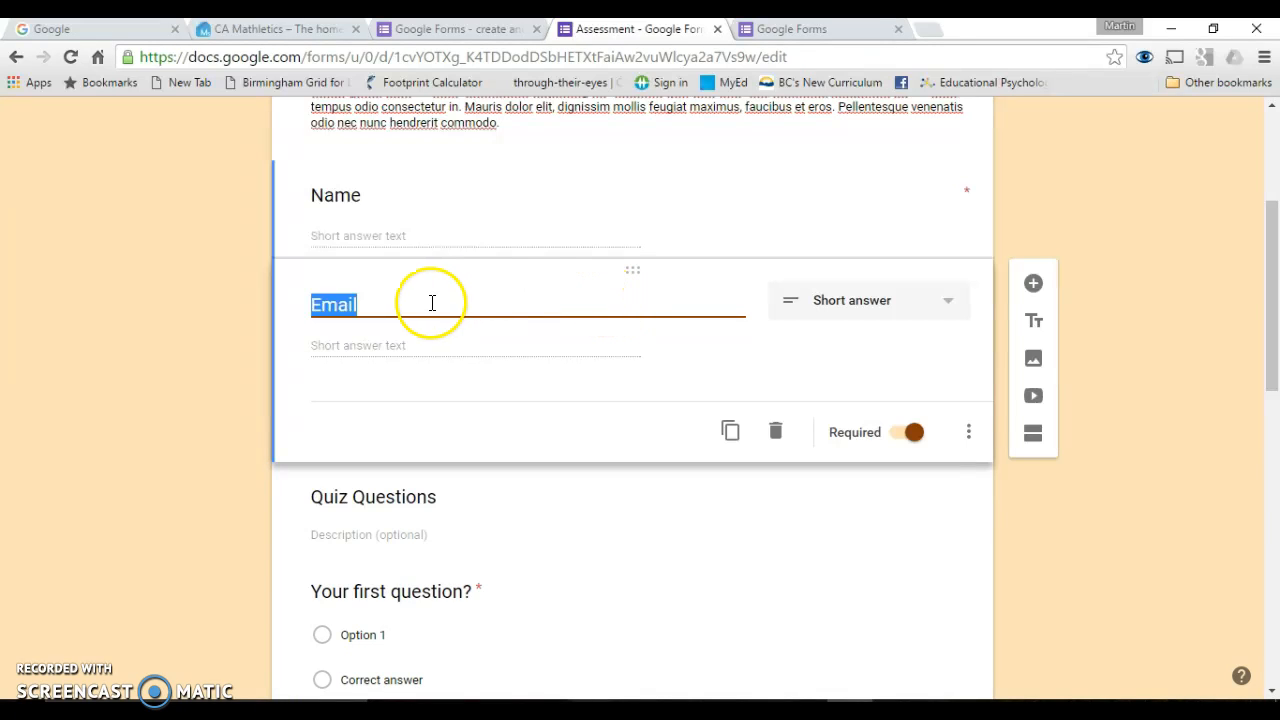
{"action": "left_click", "coordinate": [776, 438]}
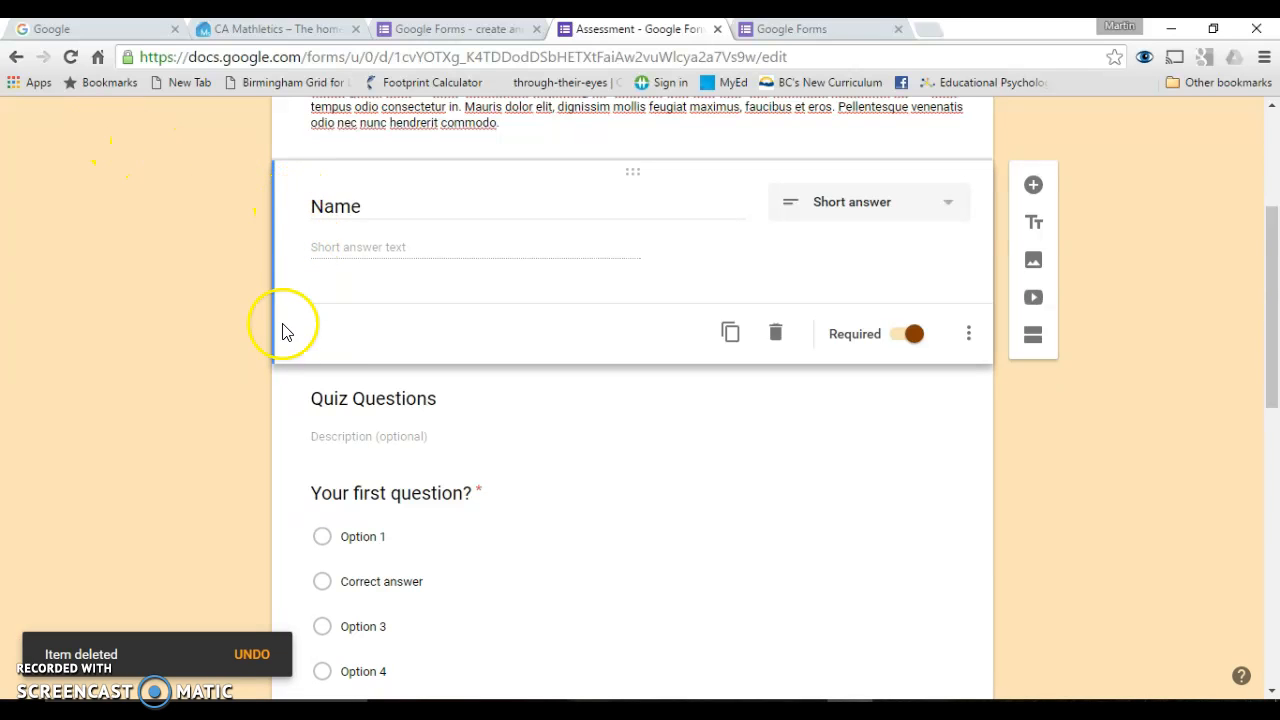
Step: Review the question types for the first quiz question, add Option 5 as a fifth choice and open its answer key
{"action": "scroll", "coordinate": [340, 318], "scroll_direction": "down", "scroll_amount": 1}
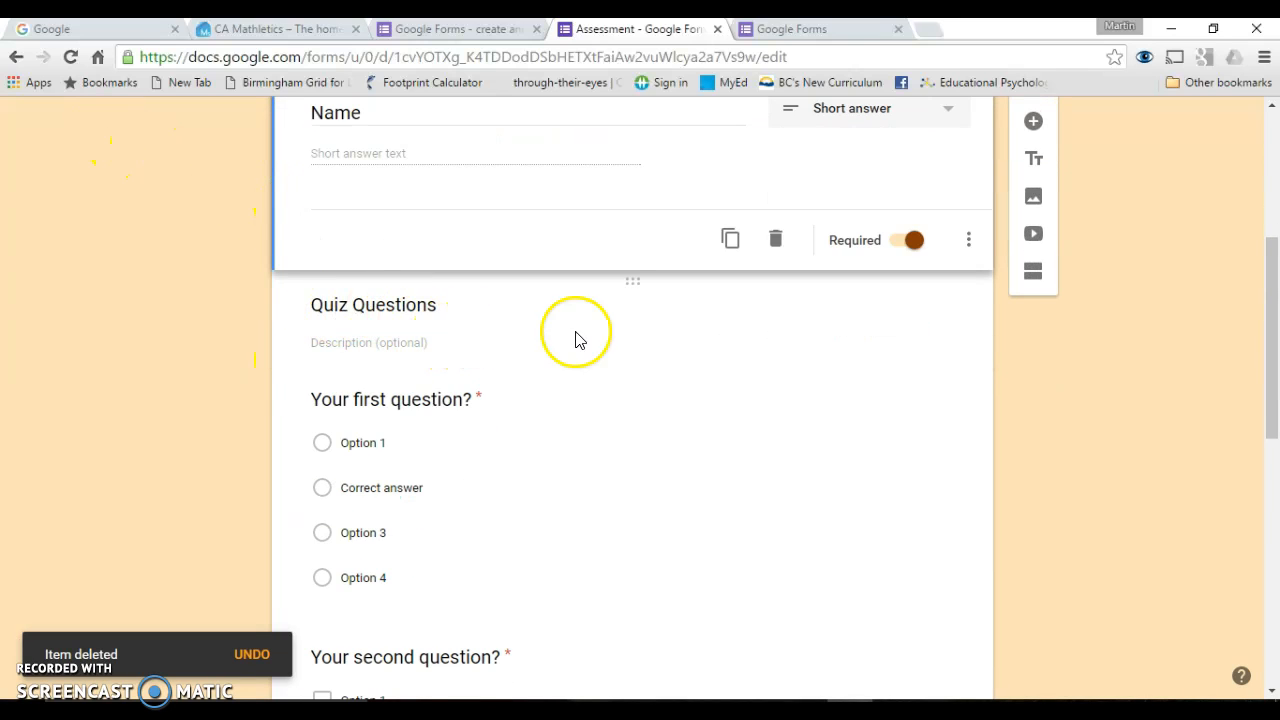
{"action": "scroll", "coordinate": [540, 300], "scroll_direction": "down", "scroll_amount": 2}
{"action": "left_click", "coordinate": [388, 209]}
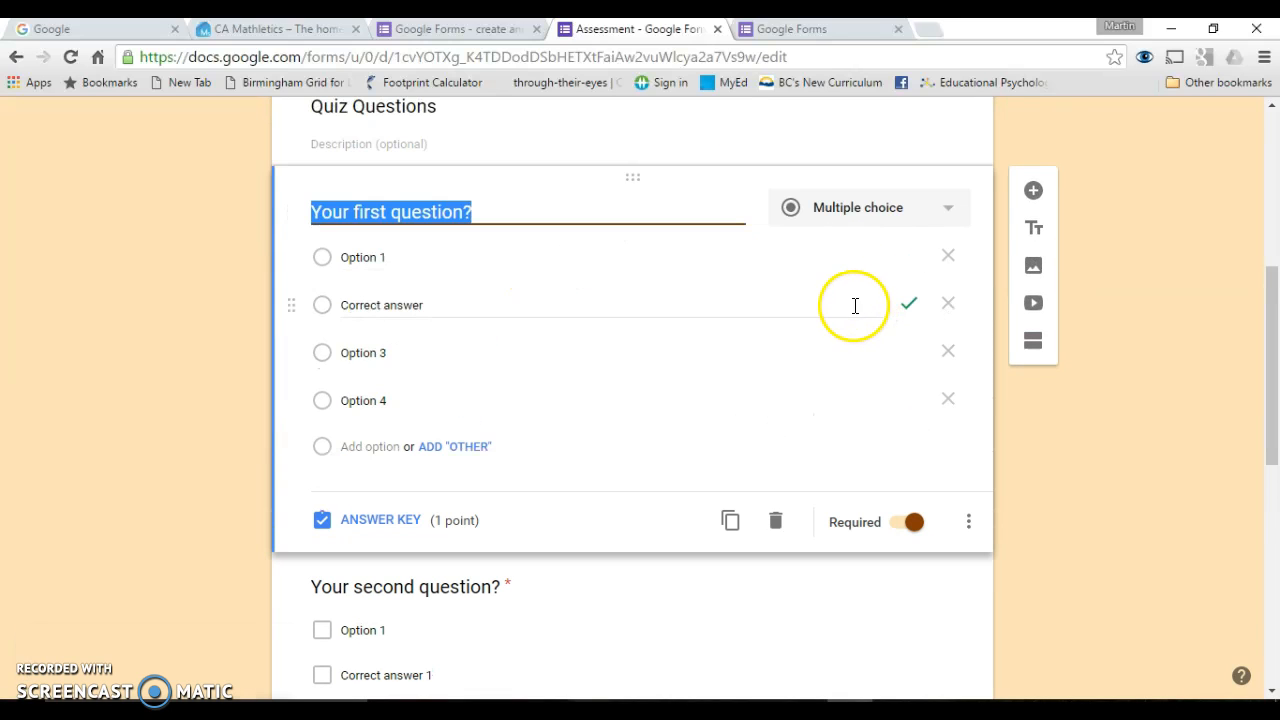
{"action": "left_click", "coordinate": [950, 216]}
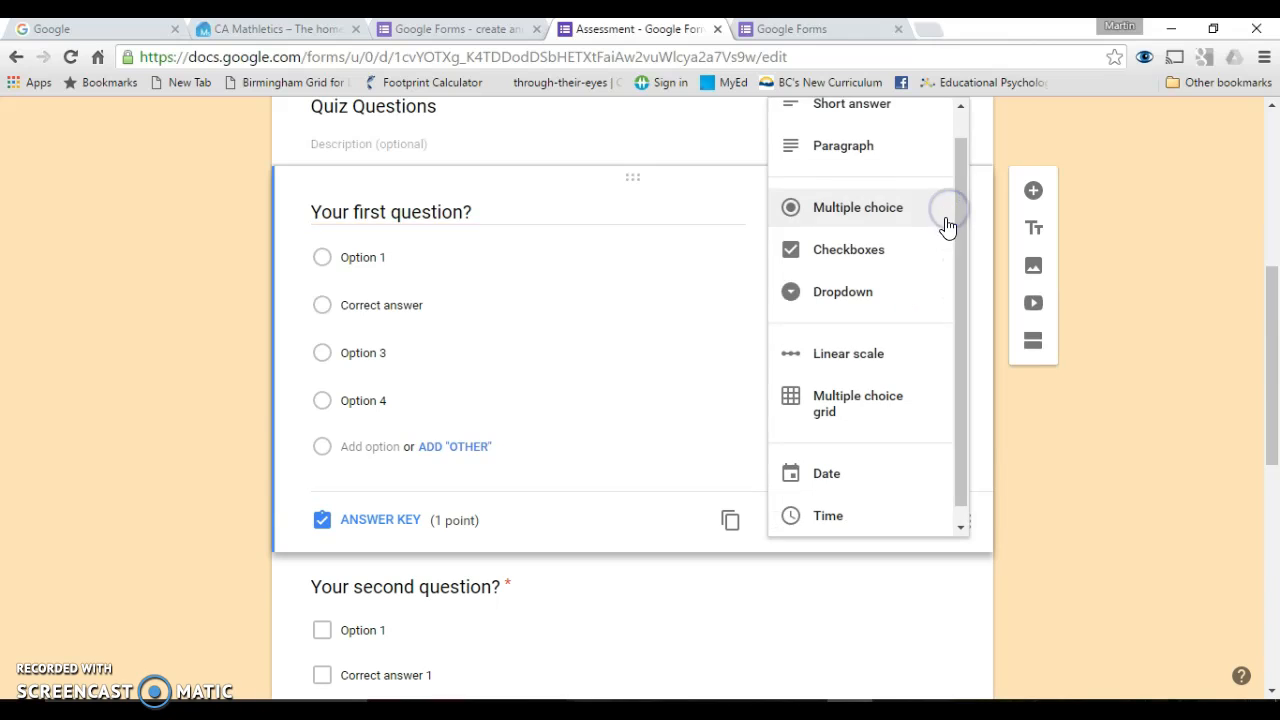
{"action": "left_click", "coordinate": [963, 222]}
{"action": "left_click_drag", "start_coordinate": [963, 222], "coordinate": [963, 209]}
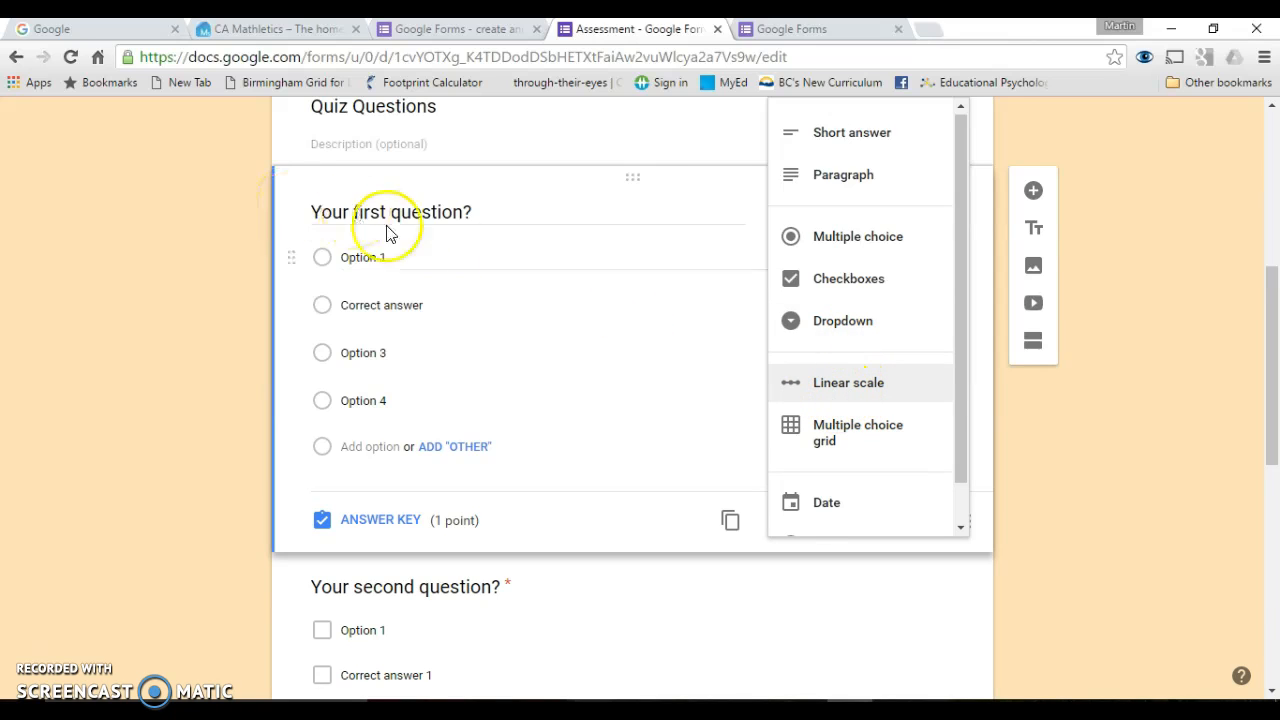
{"action": "left_click", "coordinate": [555, 212]}
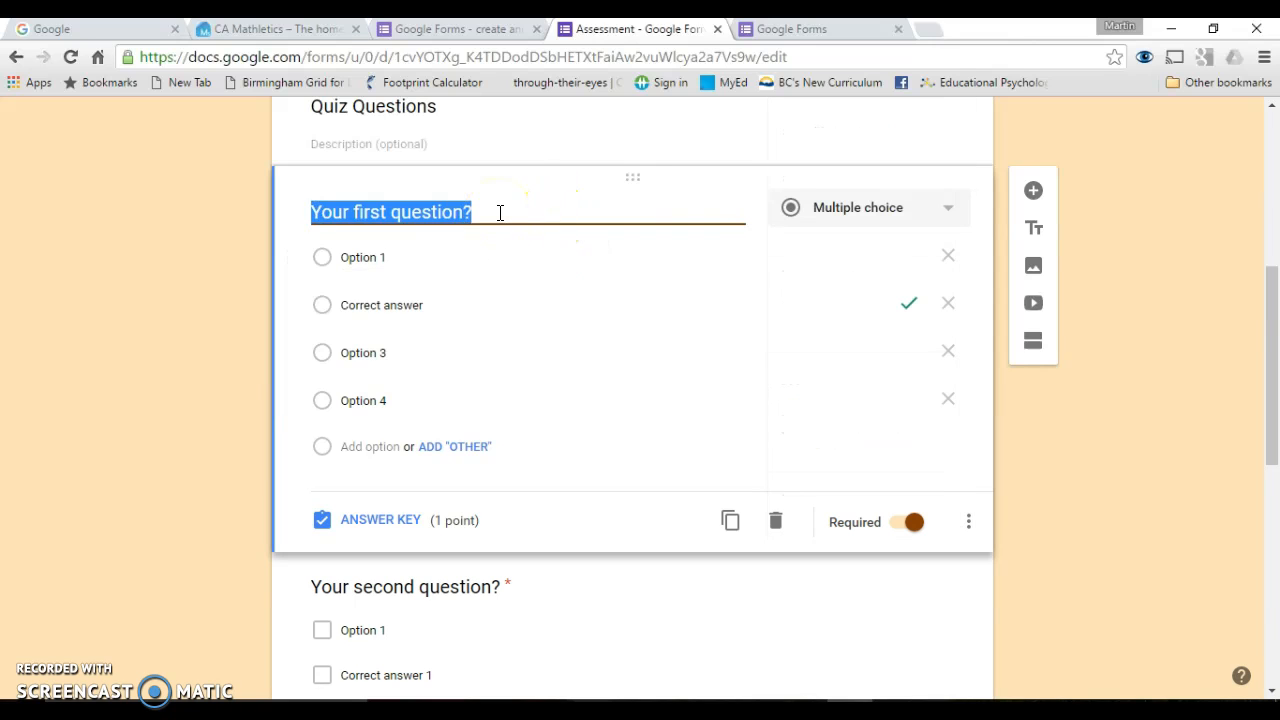
{"action": "left_click", "coordinate": [384, 448]}
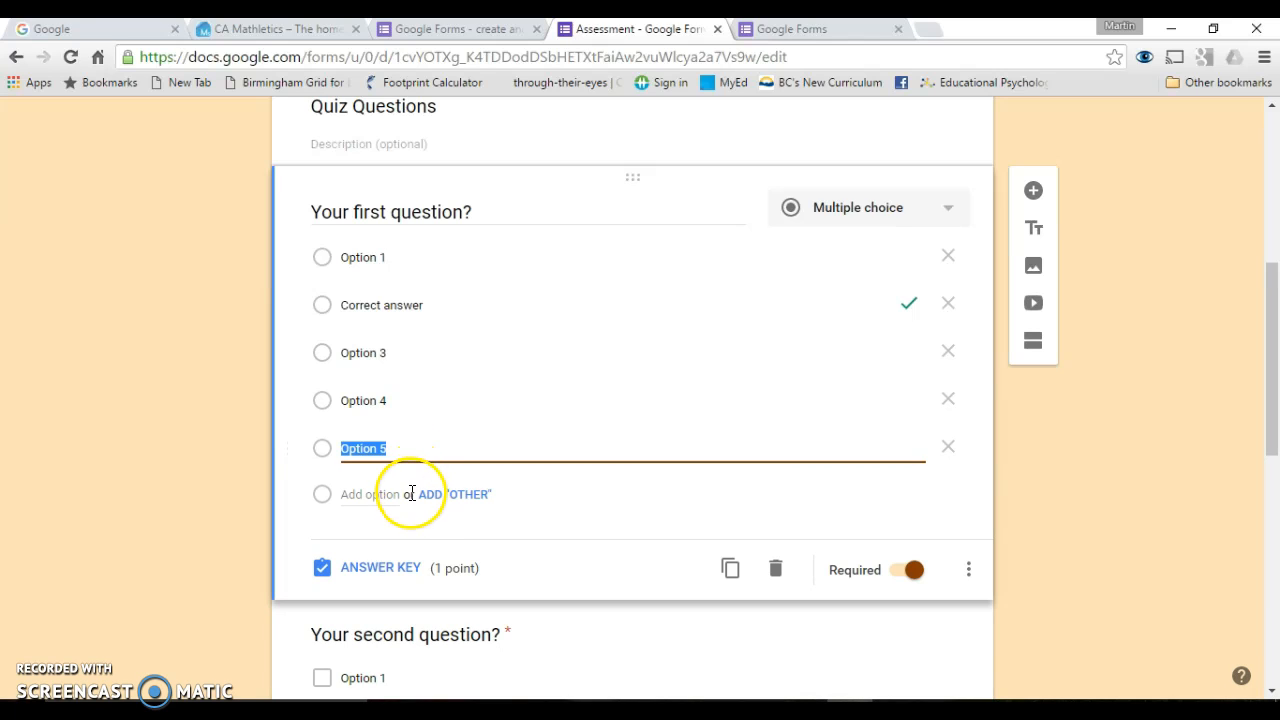
{"action": "left_click", "coordinate": [369, 570]}
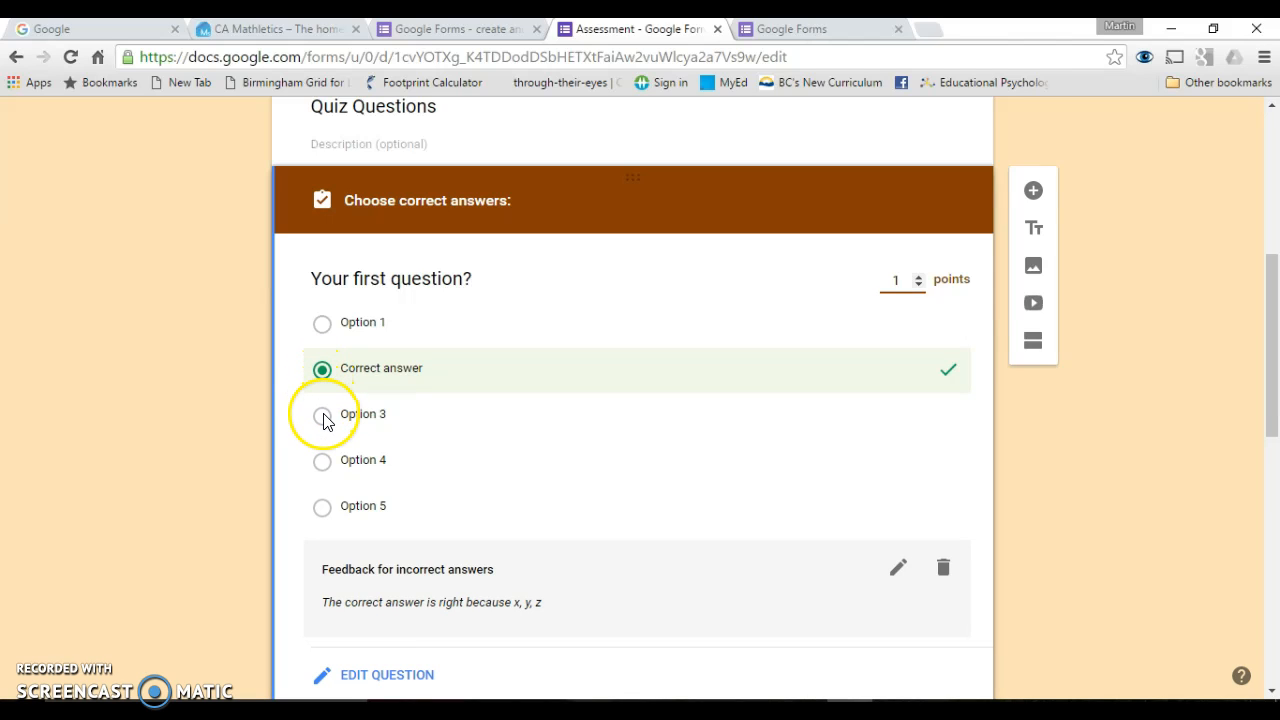
Step: Try Option 4 as the first question's correct choice, and restore "Correct answer" as the marked one
{"action": "left_click", "coordinate": [324, 464]}
{"action": "left_click", "coordinate": [324, 371]}
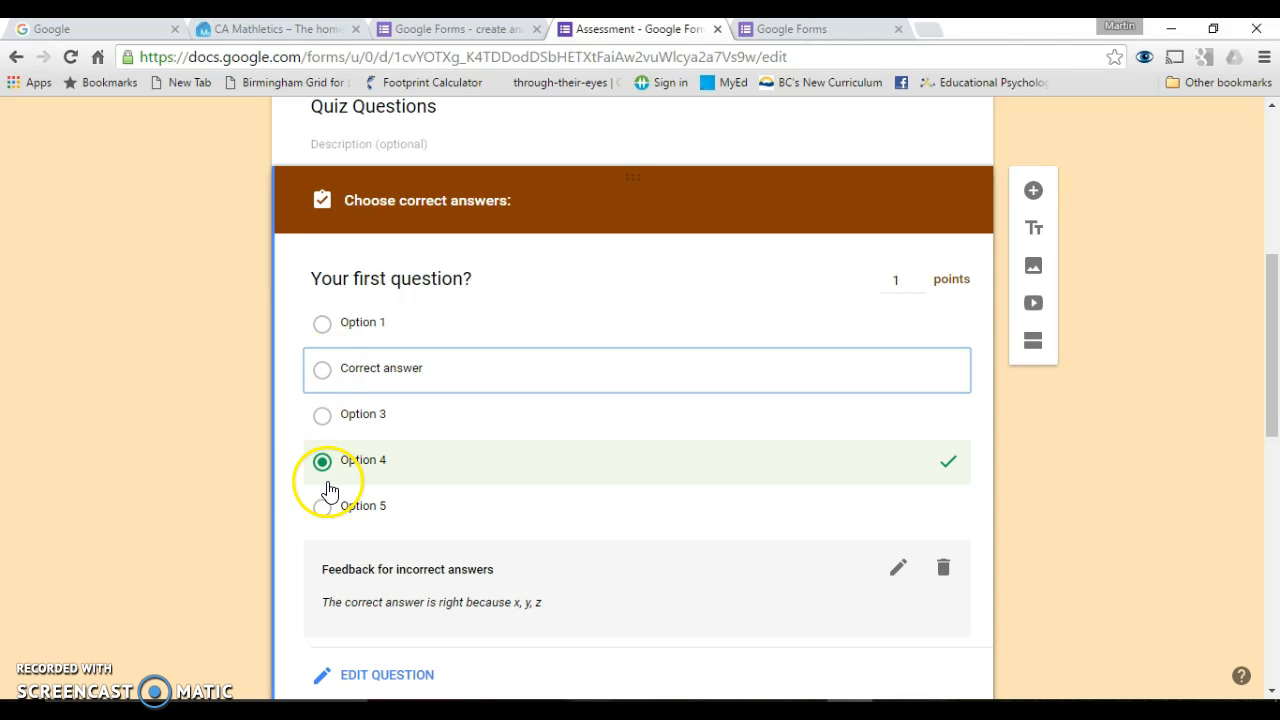
{"action": "left_click", "coordinate": [323, 372]}
{"action": "left_click", "coordinate": [323, 460]}
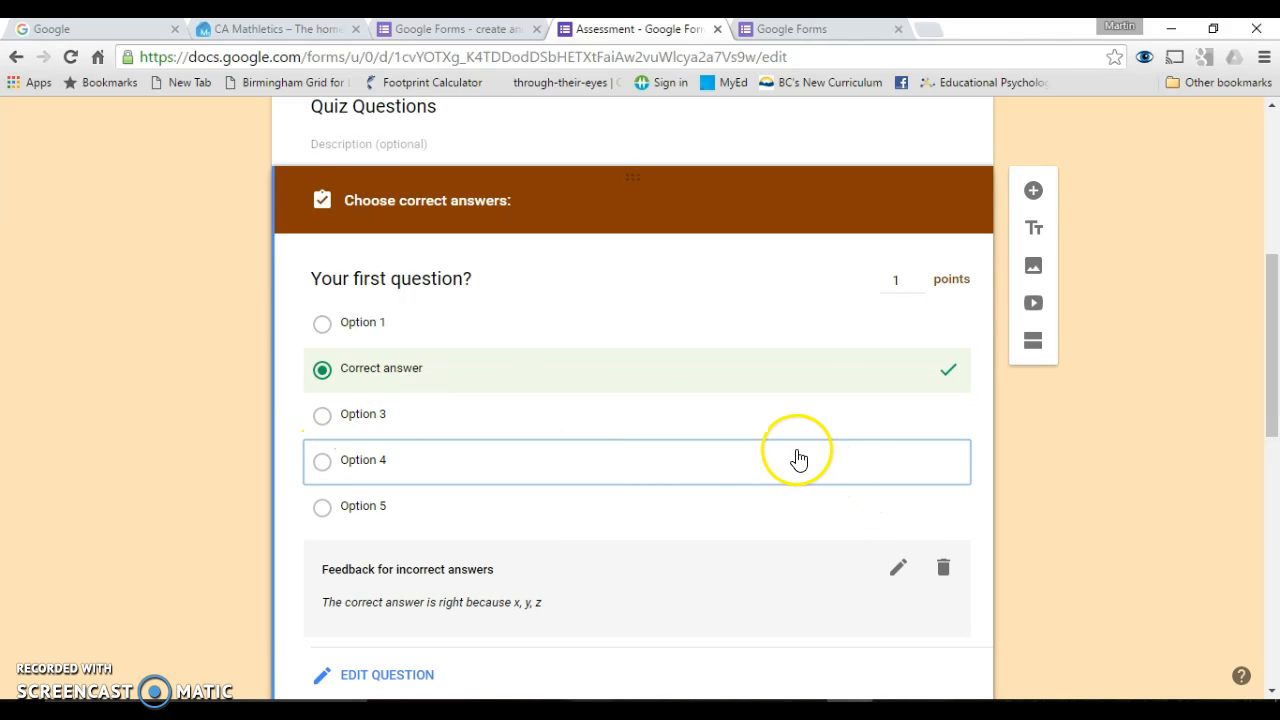
Step: Delete the feedback for incorrect answers from the first question's answer key
{"action": "scroll", "coordinate": [798, 459], "scroll_direction": "down", "scroll_amount": 1}
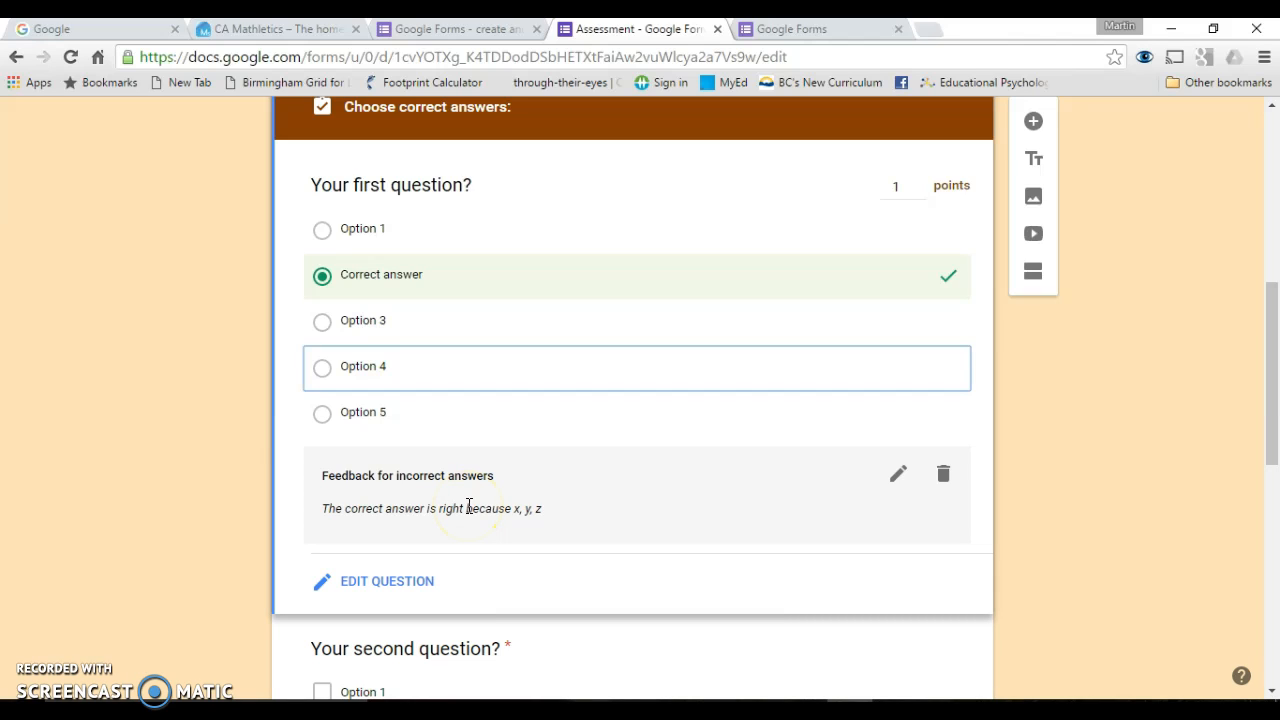
{"action": "left_click", "coordinate": [469, 506]}
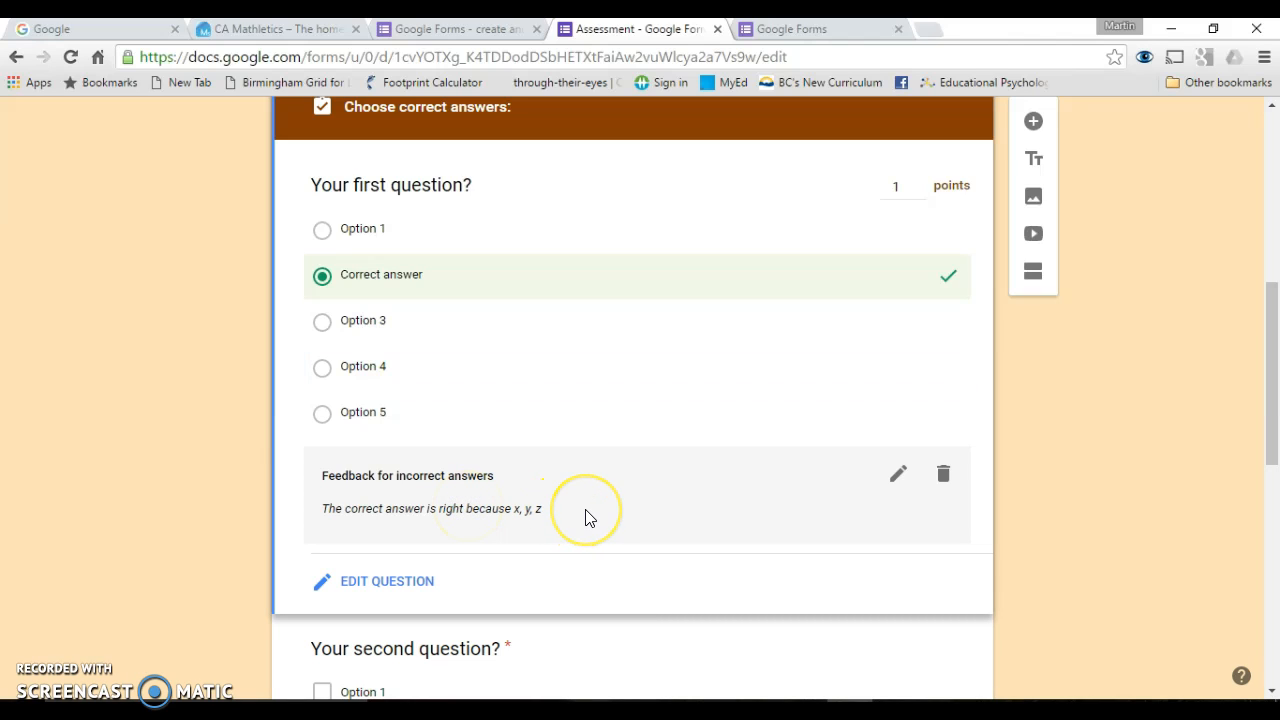
{"action": "left_click", "coordinate": [432, 504]}
{"action": "left_click", "coordinate": [466, 522]}
{"action": "left_click", "coordinate": [466, 511]}
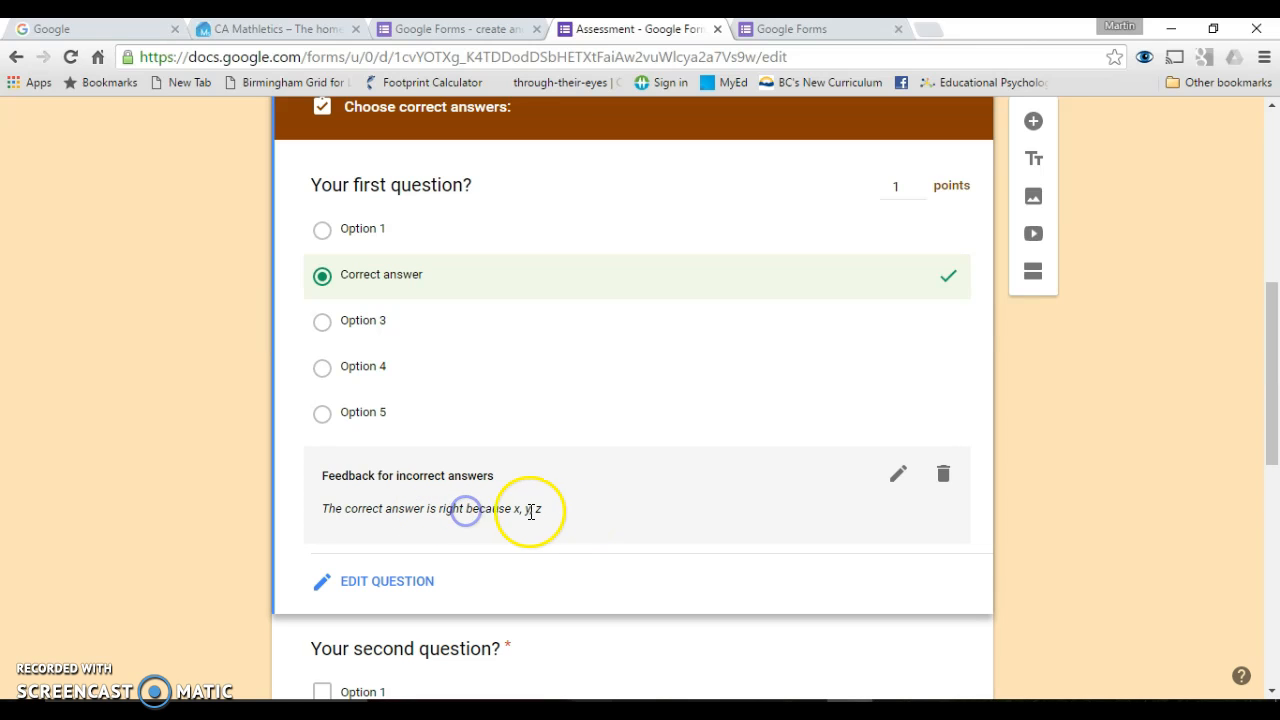
{"action": "left_click_drag", "start_coordinate": [540, 510], "coordinate": [315, 509]}
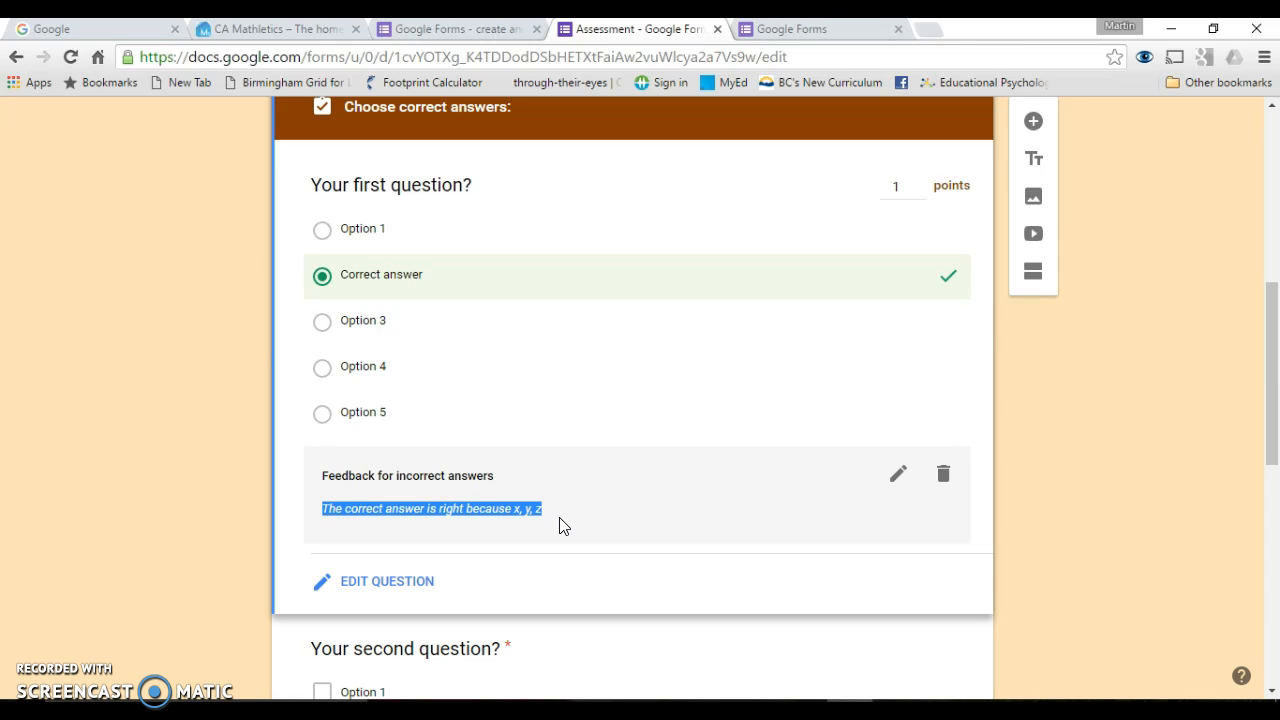
{"action": "left_click", "coordinate": [945, 474]}
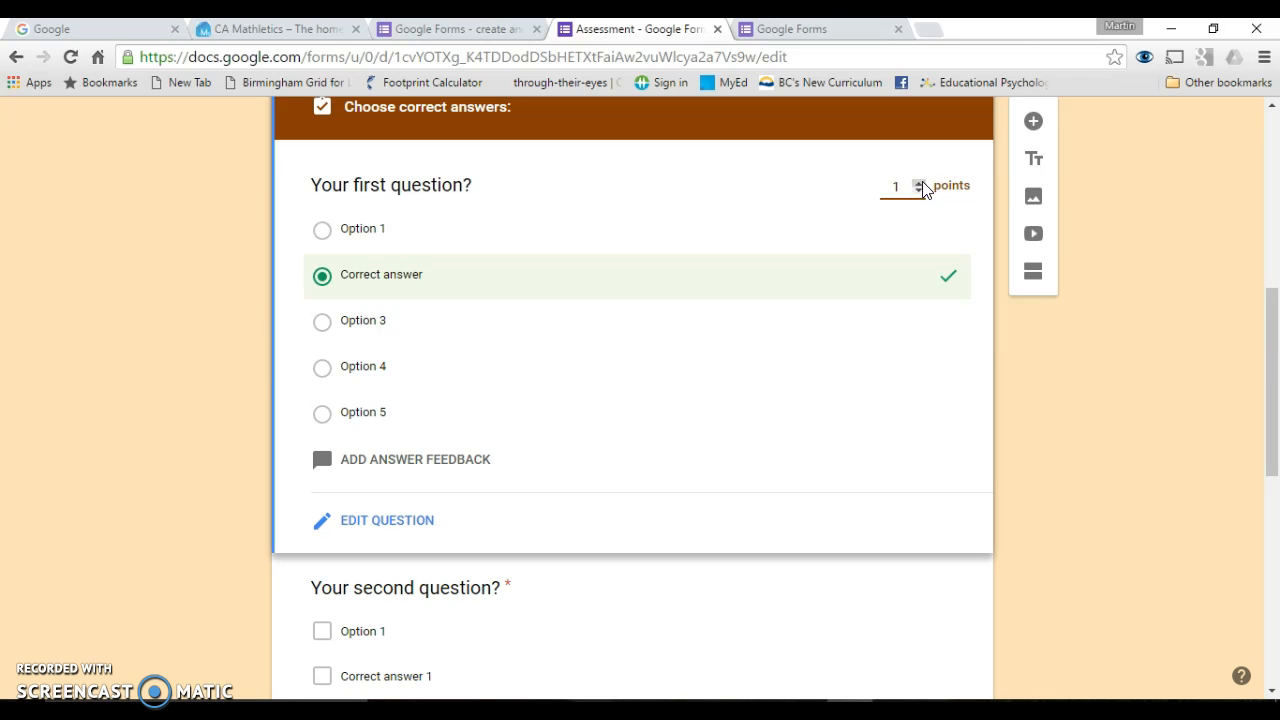
{"action": "left_click", "coordinate": [883, 186]}
Step: Try Dropdown as the second question's type, and settle on Short answer instead
{"action": "scroll", "coordinate": [880, 194], "scroll_direction": "down", "scroll_amount": 4}
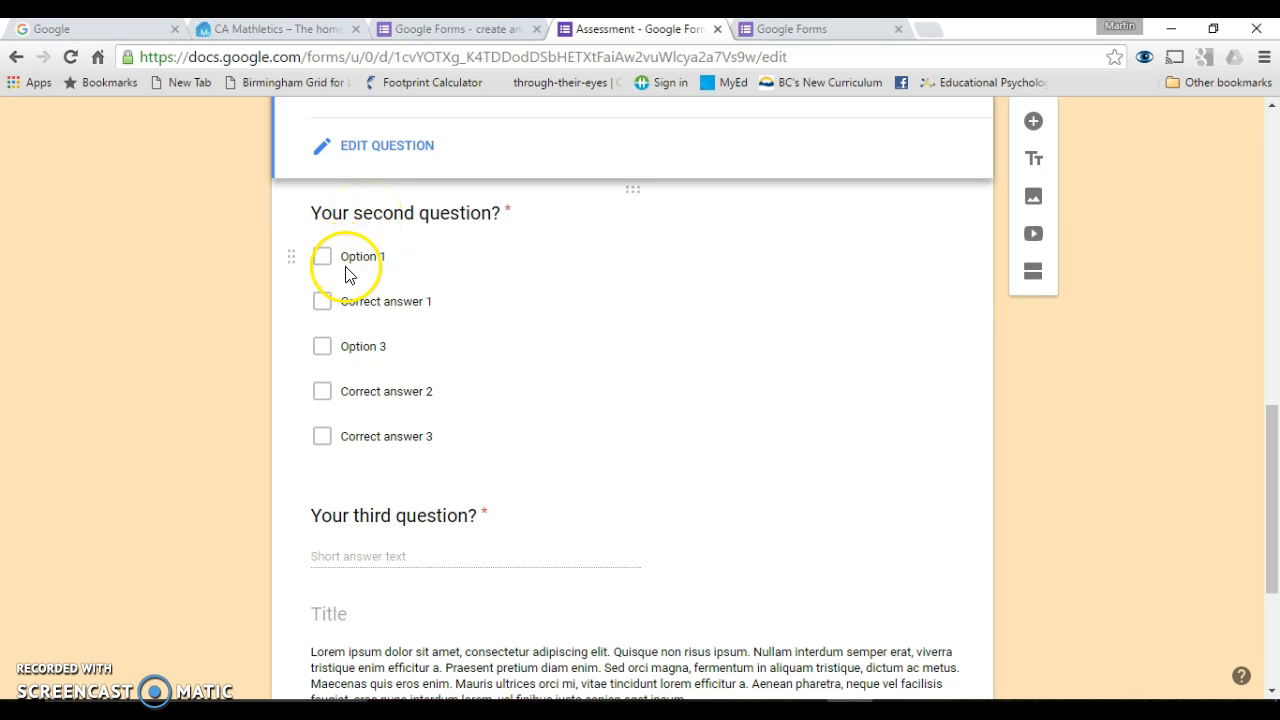
{"action": "left_click", "coordinate": [358, 218]}
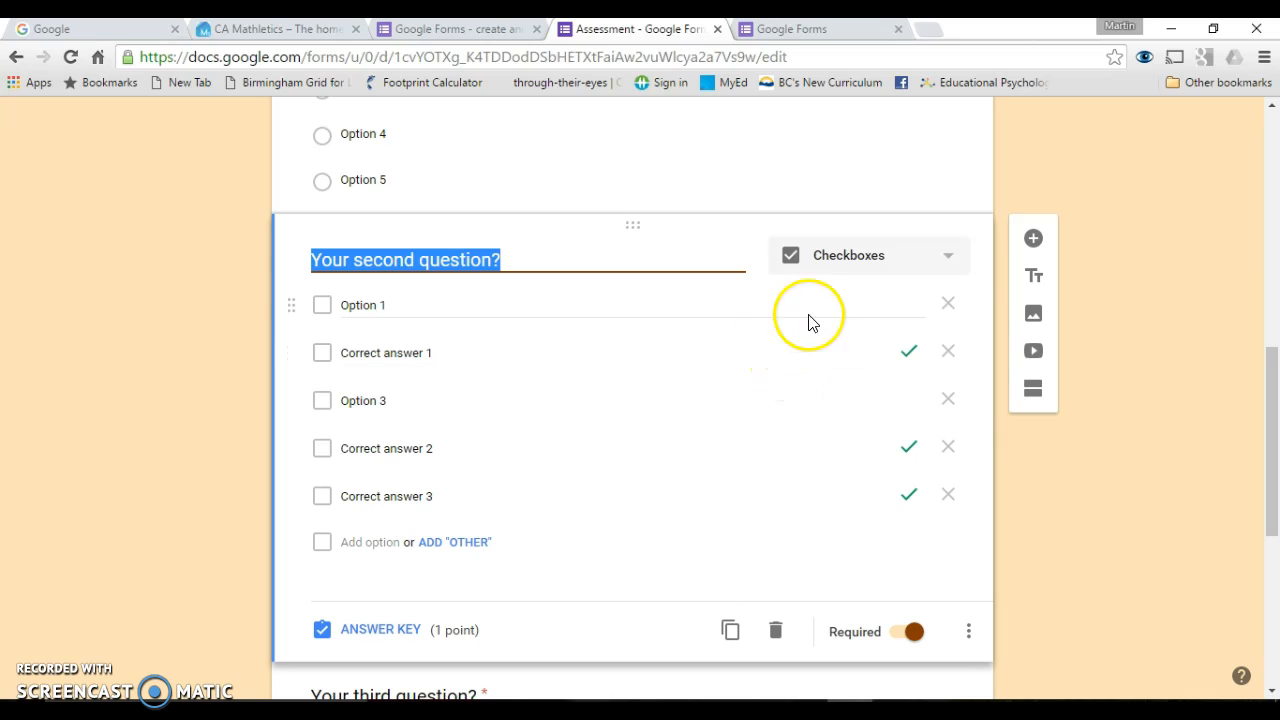
{"action": "left_click", "coordinate": [950, 257]}
{"action": "left_click", "coordinate": [845, 300]}
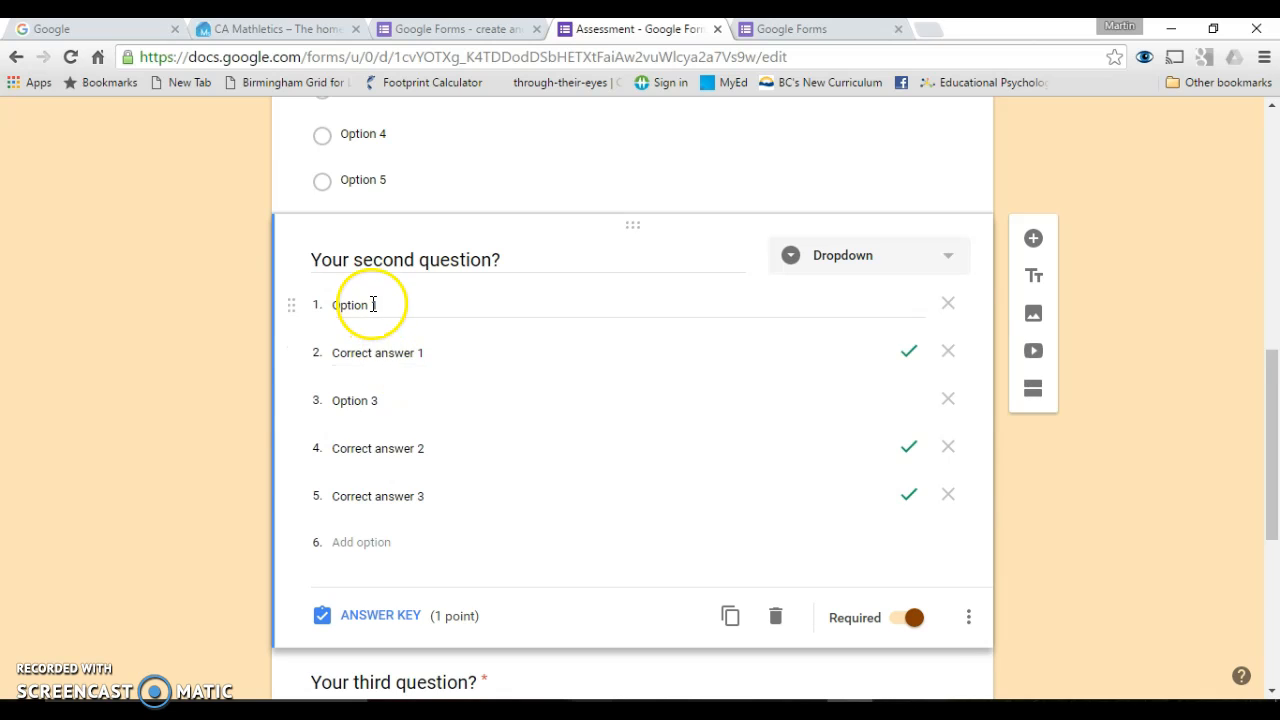
{"action": "left_click", "coordinate": [949, 257]}
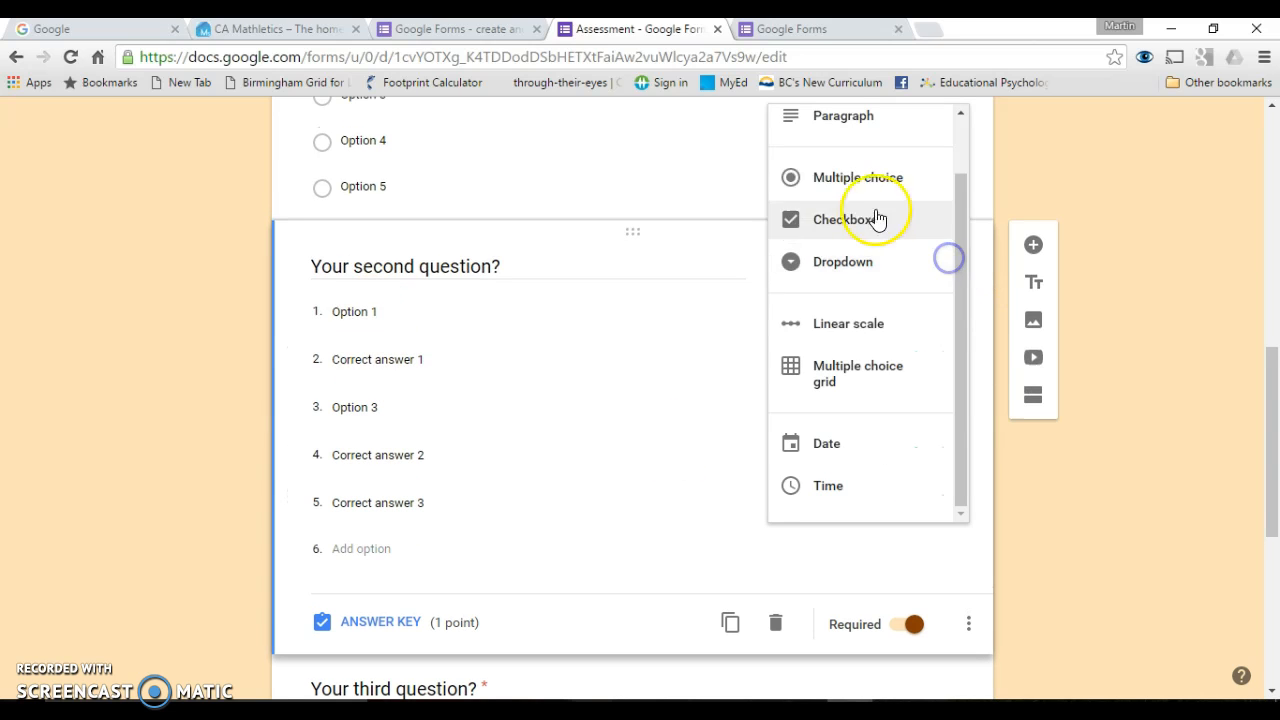
{"action": "scroll", "coordinate": [860, 230], "scroll_direction": "up", "scroll_amount": 1}
{"action": "left_click", "coordinate": [826, 148]}
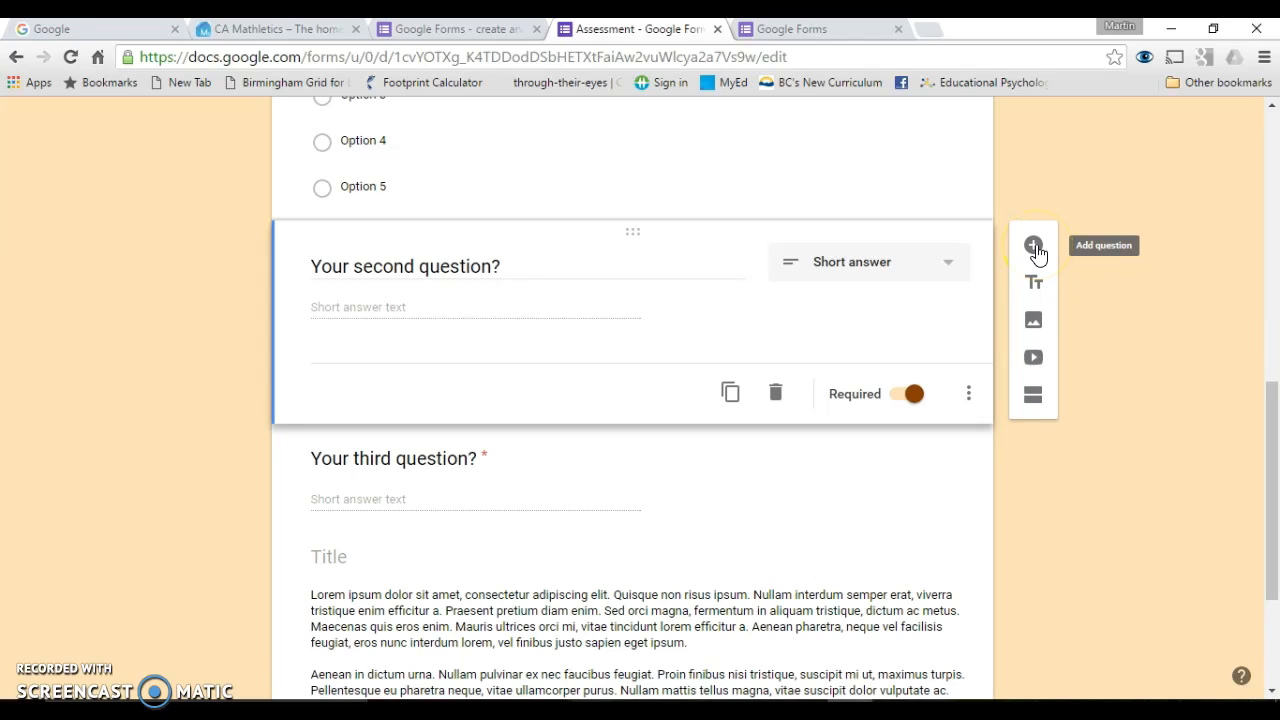
{"action": "left_click", "coordinate": [1035, 287]}
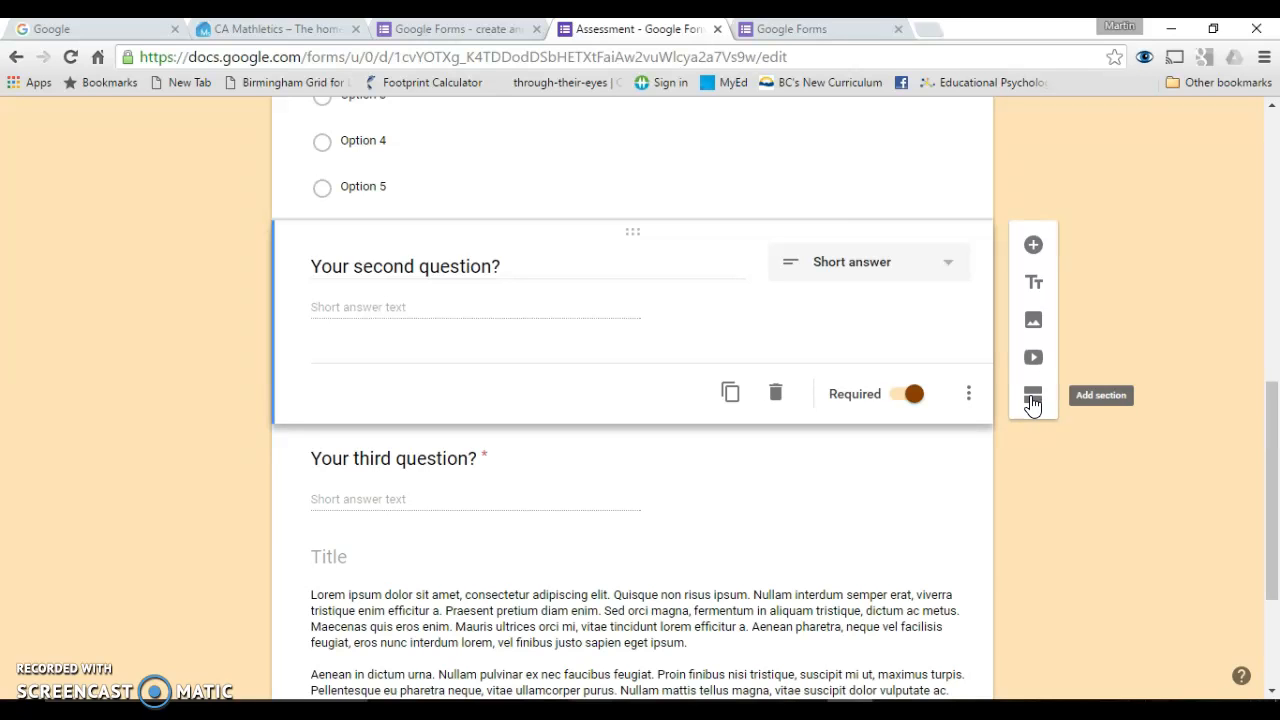
{"action": "left_click", "coordinate": [914, 400]}
{"action": "scroll", "coordinate": [914, 400], "scroll_direction": "up", "scroll_amount": 7}
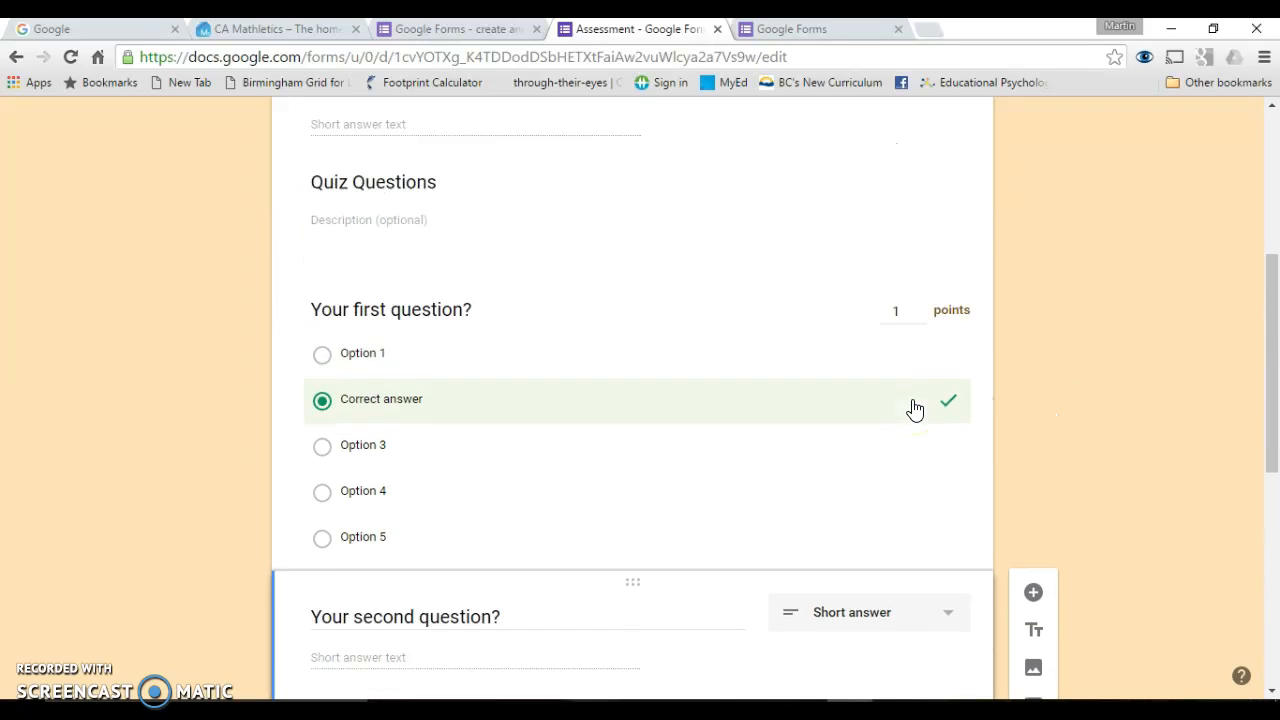
{"action": "scroll", "coordinate": [912, 407], "scroll_direction": "up", "scroll_amount": 1}
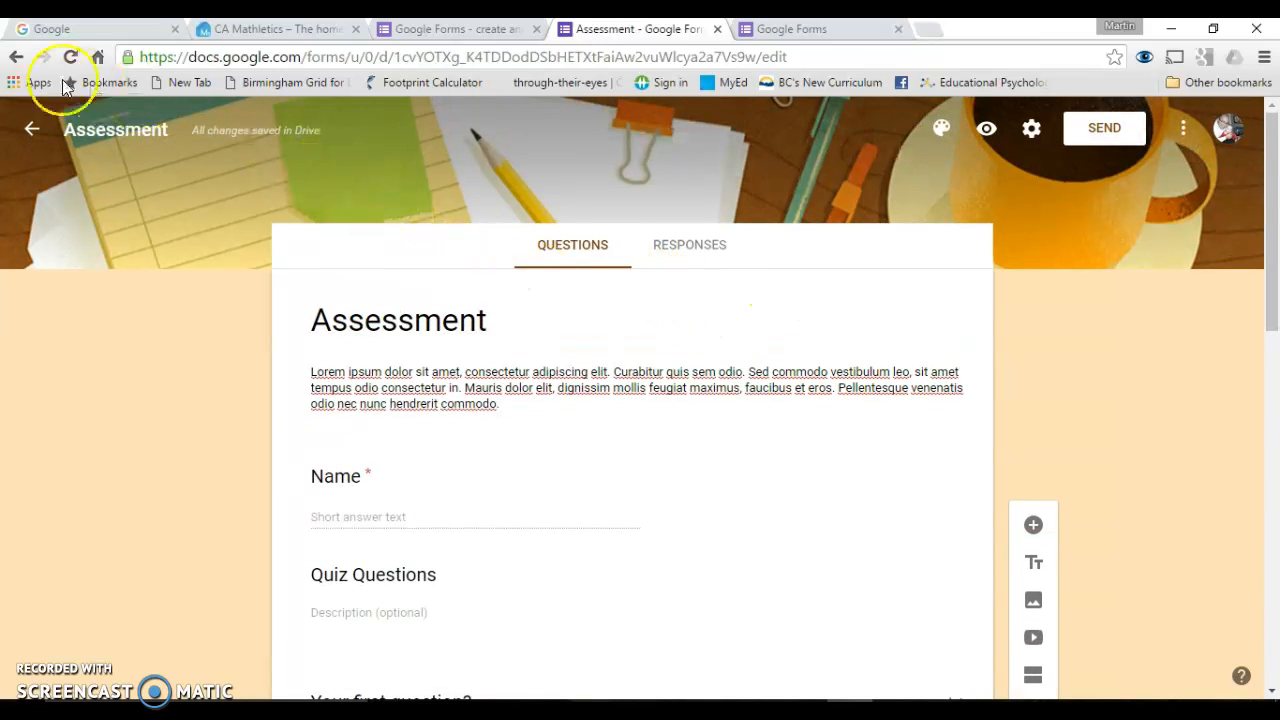
Step: Switch to the other open Forms home page and open the recent "How Well Do You Know" quiz
{"action": "left_click", "coordinate": [837, 33]}
{"action": "scroll", "coordinate": [526, 337], "scroll_direction": "down", "scroll_amount": 1}
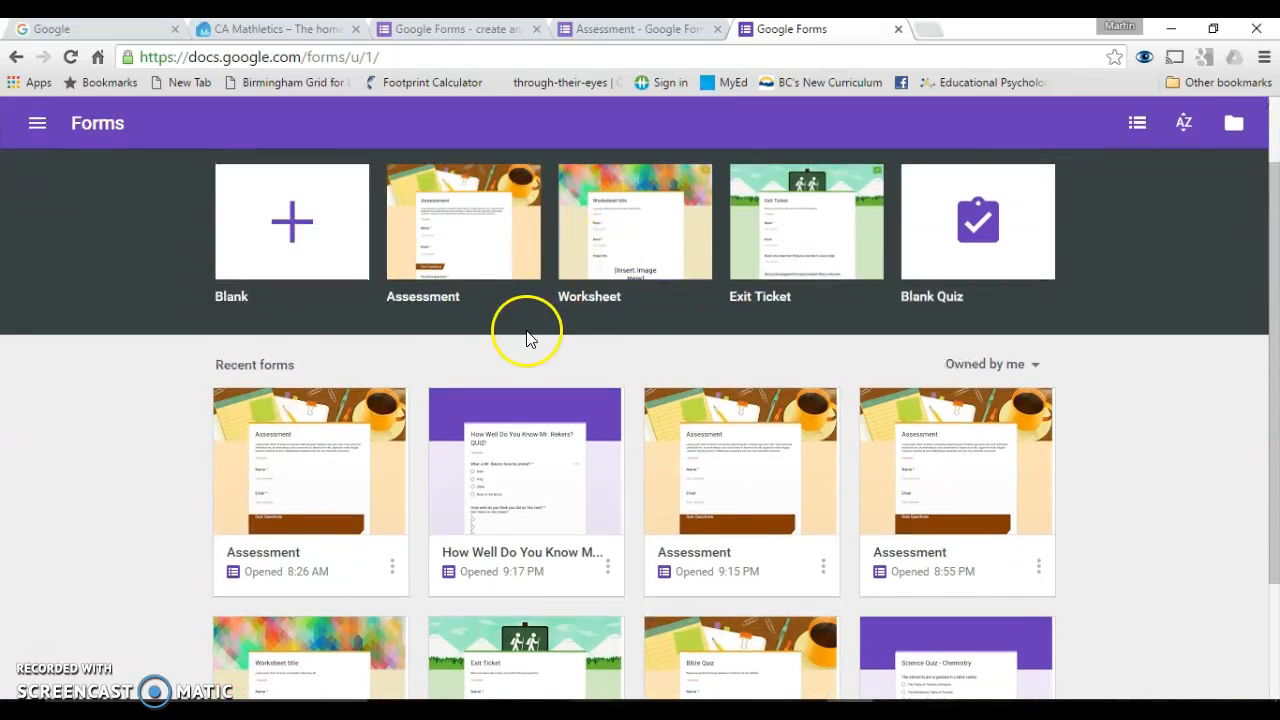
{"action": "left_click", "coordinate": [513, 410]}
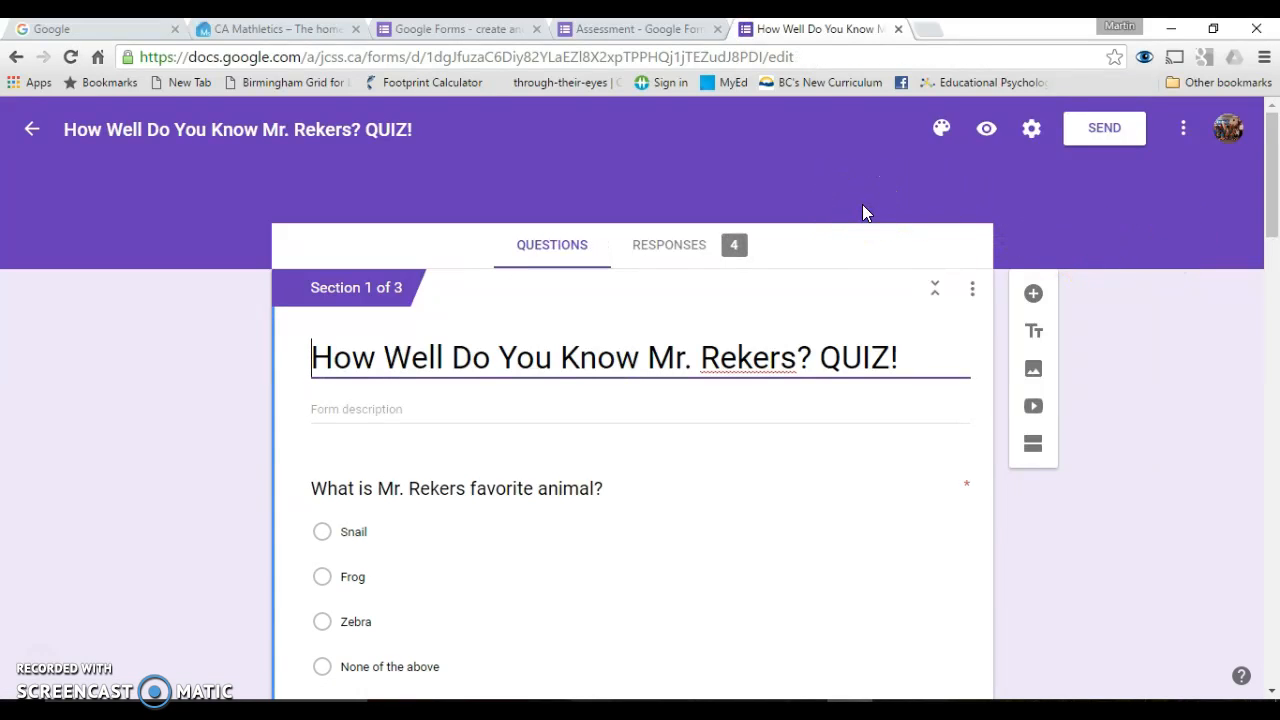
{"action": "scroll", "coordinate": [869, 200], "scroll_direction": "down", "scroll_amount": 1}
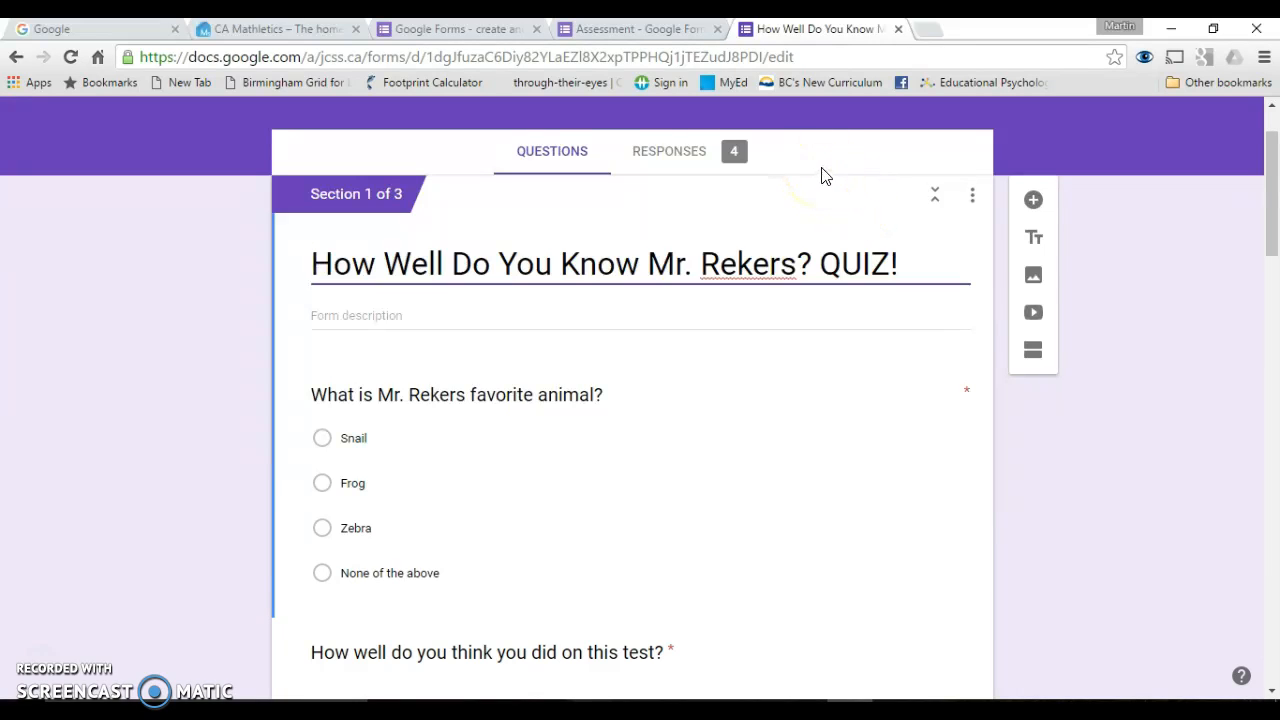
Step: Move the "How well do you think you did on this test?" question below the spare-time question, at the end of section 1
{"action": "scroll", "coordinate": [780, 268], "scroll_direction": "down", "scroll_amount": 2}
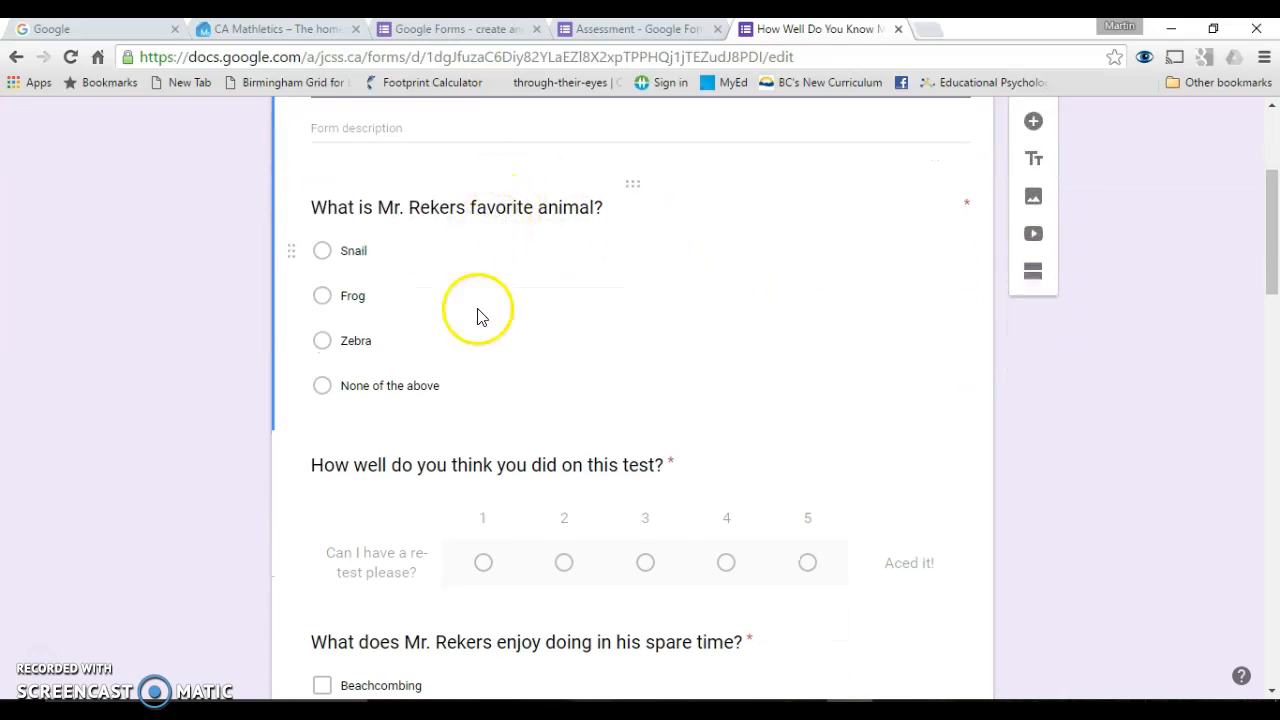
{"action": "scroll", "coordinate": [709, 429], "scroll_direction": "down", "scroll_amount": 1}
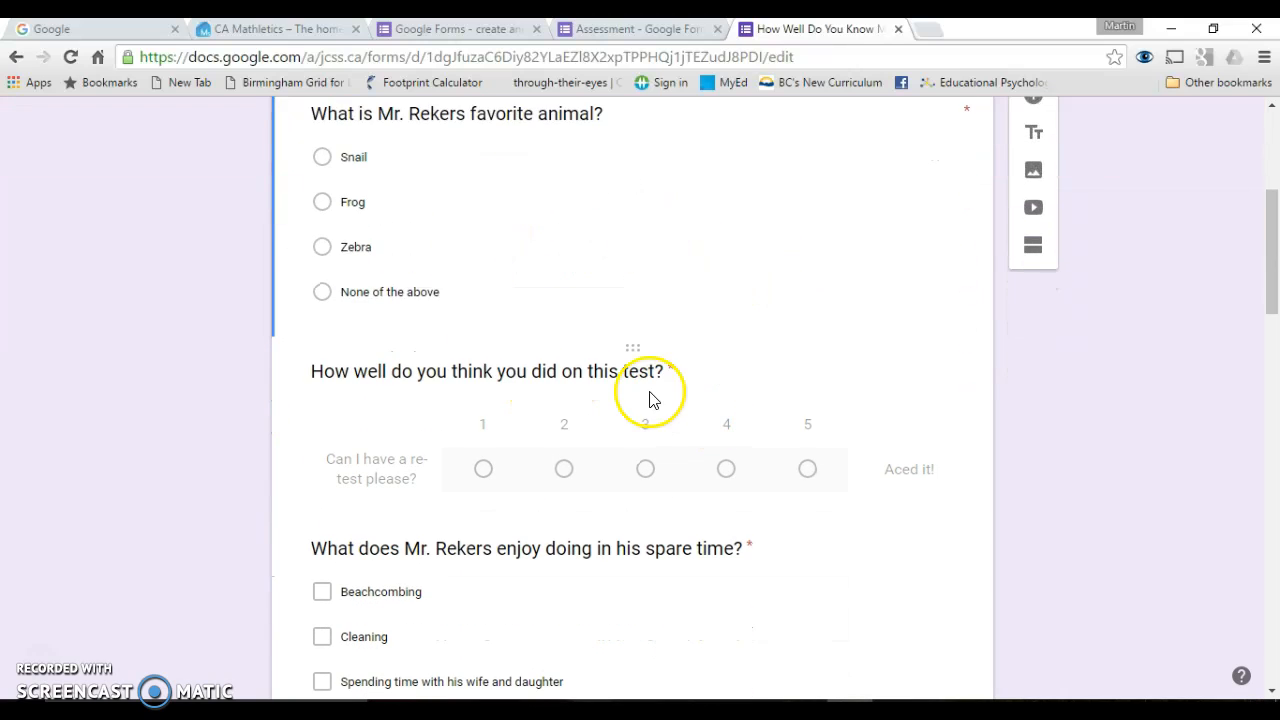
{"action": "left_click", "coordinate": [610, 460]}
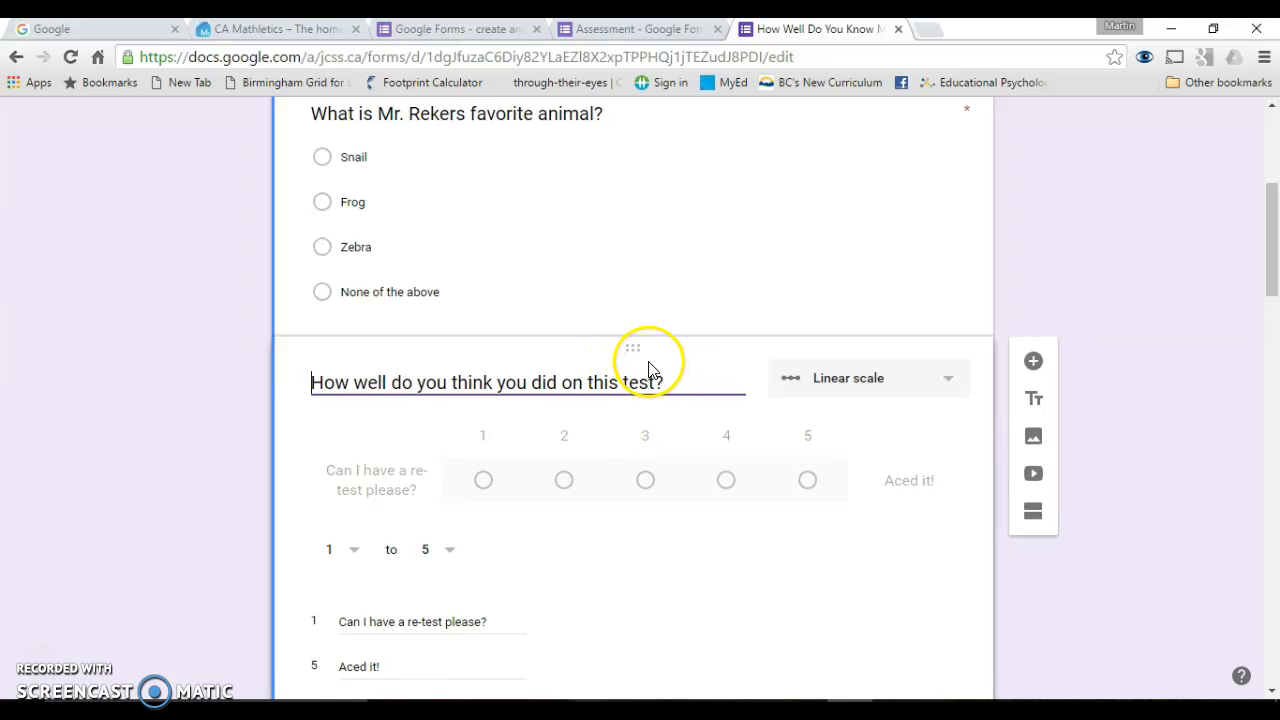
{"action": "left_click_drag", "start_coordinate": [640, 351], "coordinate": [640, 400]}
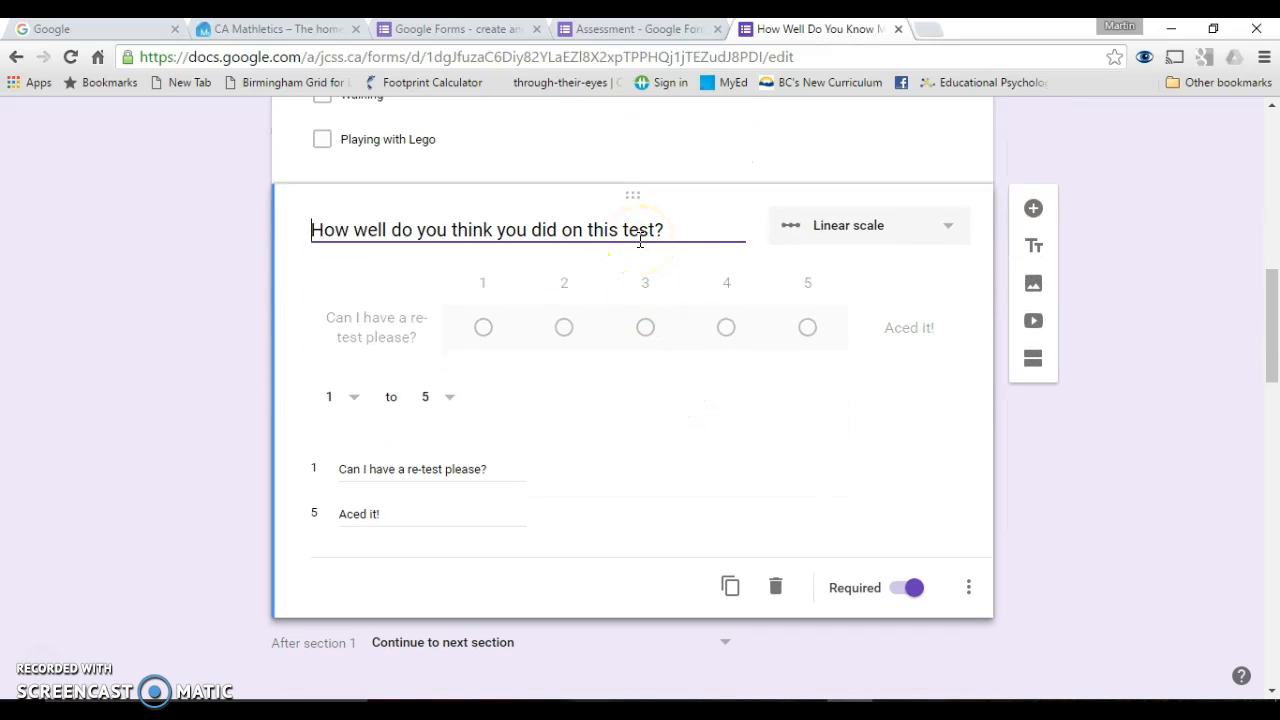
Step: Set the upper end of the test self-rating question's linear scale to 10 and check the labels for both ends
{"action": "left_click", "coordinate": [523, 361]}
{"action": "left_click", "coordinate": [451, 402]}
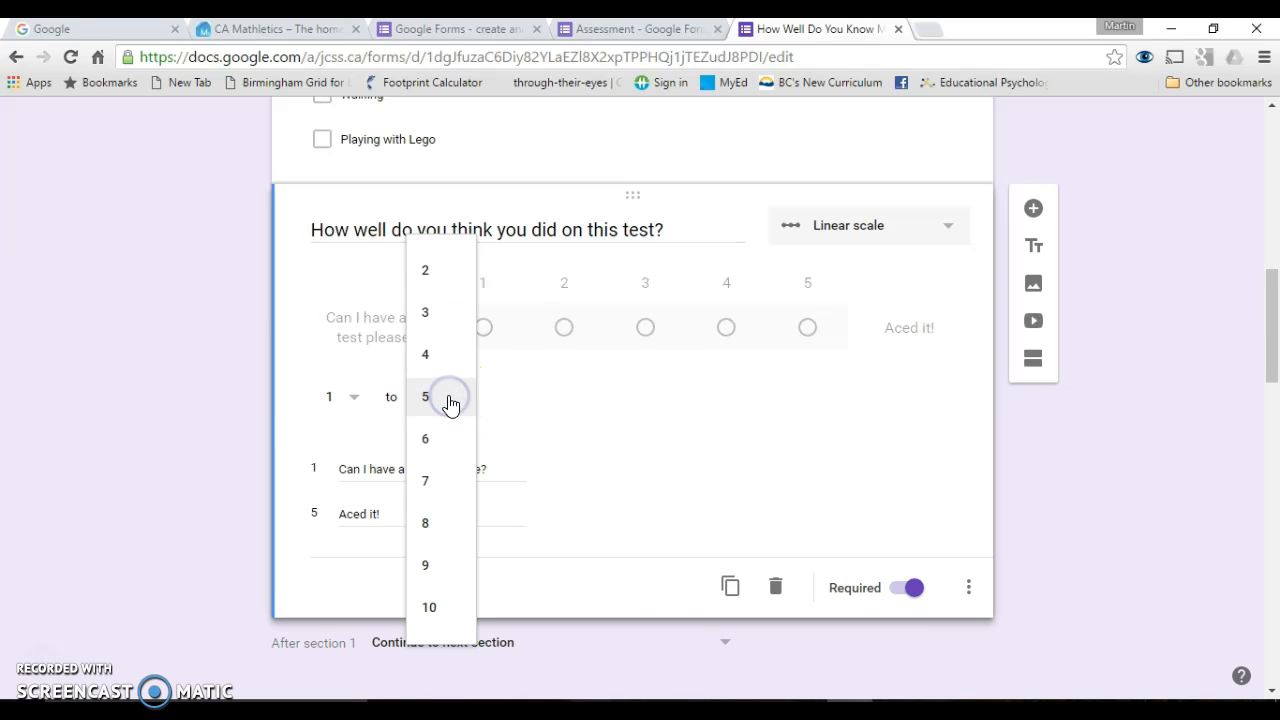
{"action": "left_click", "coordinate": [449, 608]}
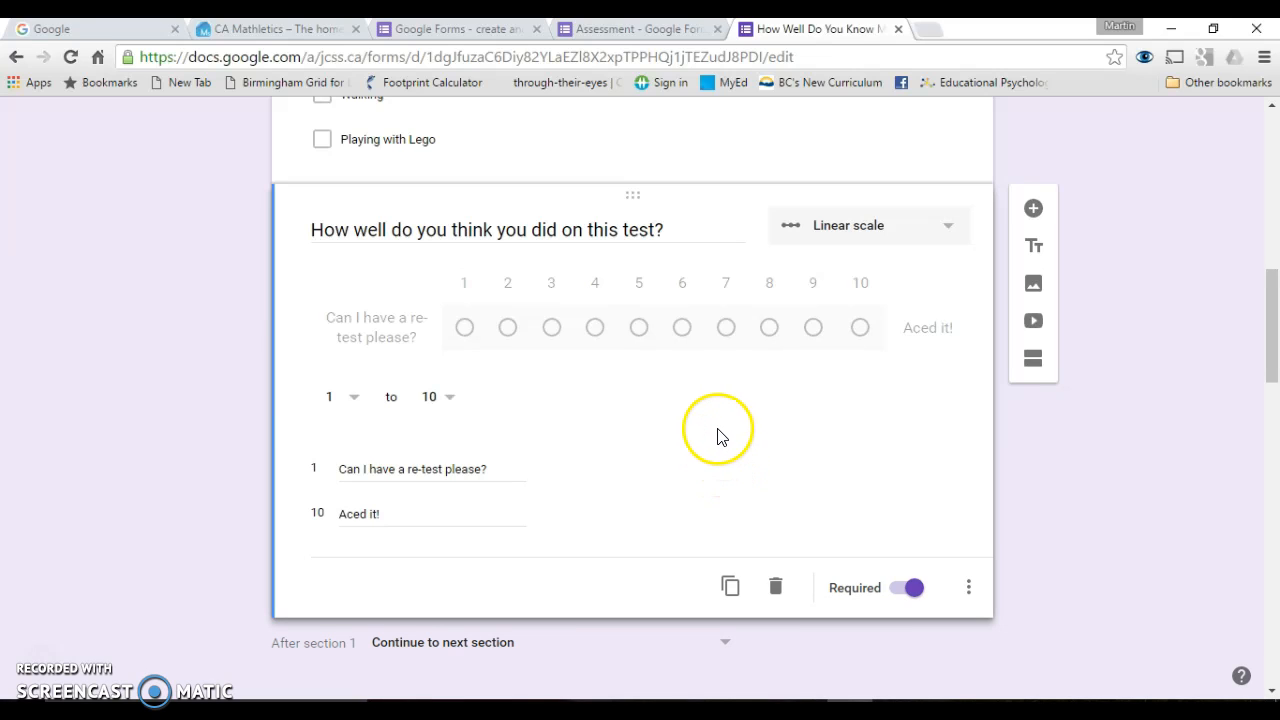
{"action": "triple_click", "coordinate": [413, 469]}
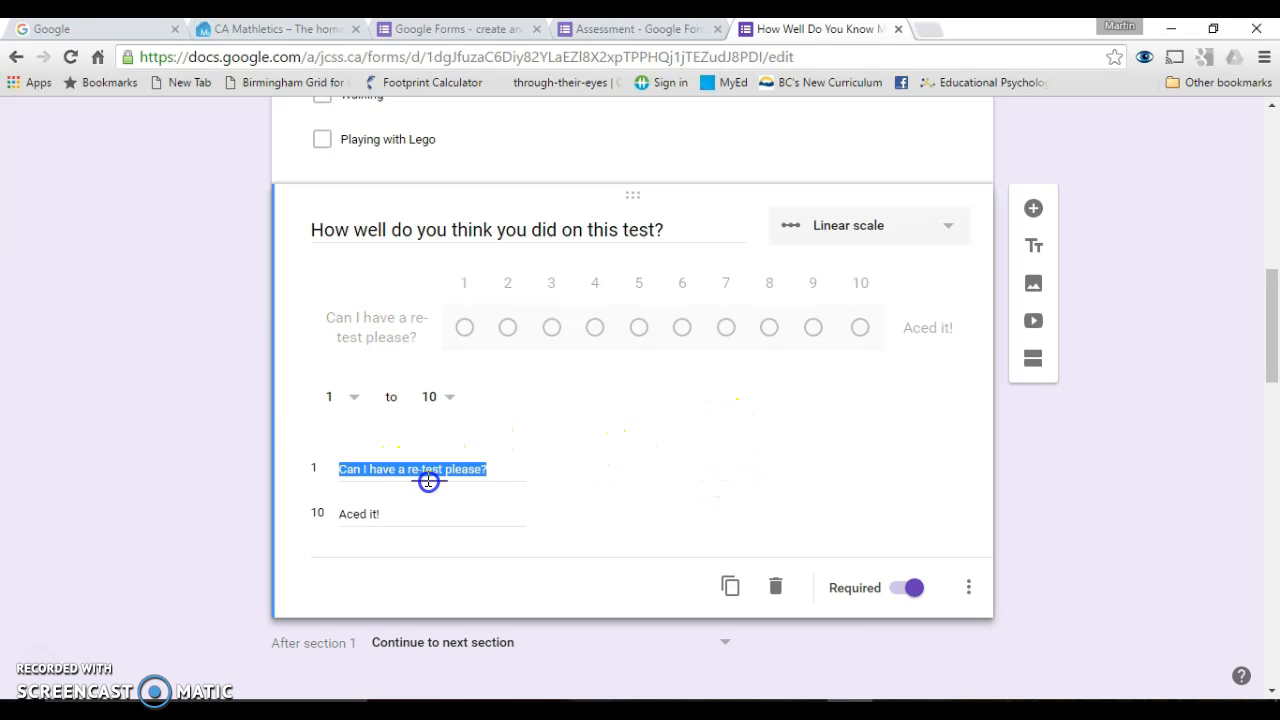
{"action": "triple_click", "coordinate": [362, 515]}
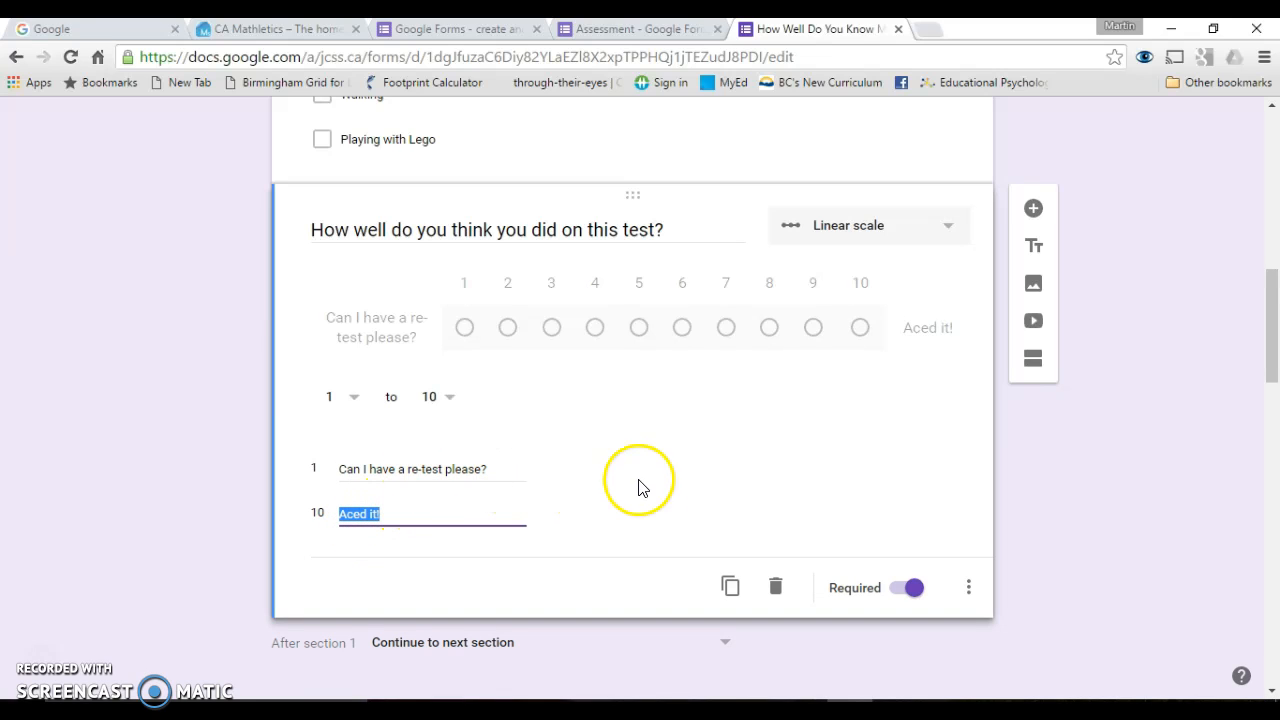
Step: Open a preview of the quiz as respondents see it
{"action": "scroll", "coordinate": [771, 484], "scroll_direction": "up", "scroll_amount": 10}
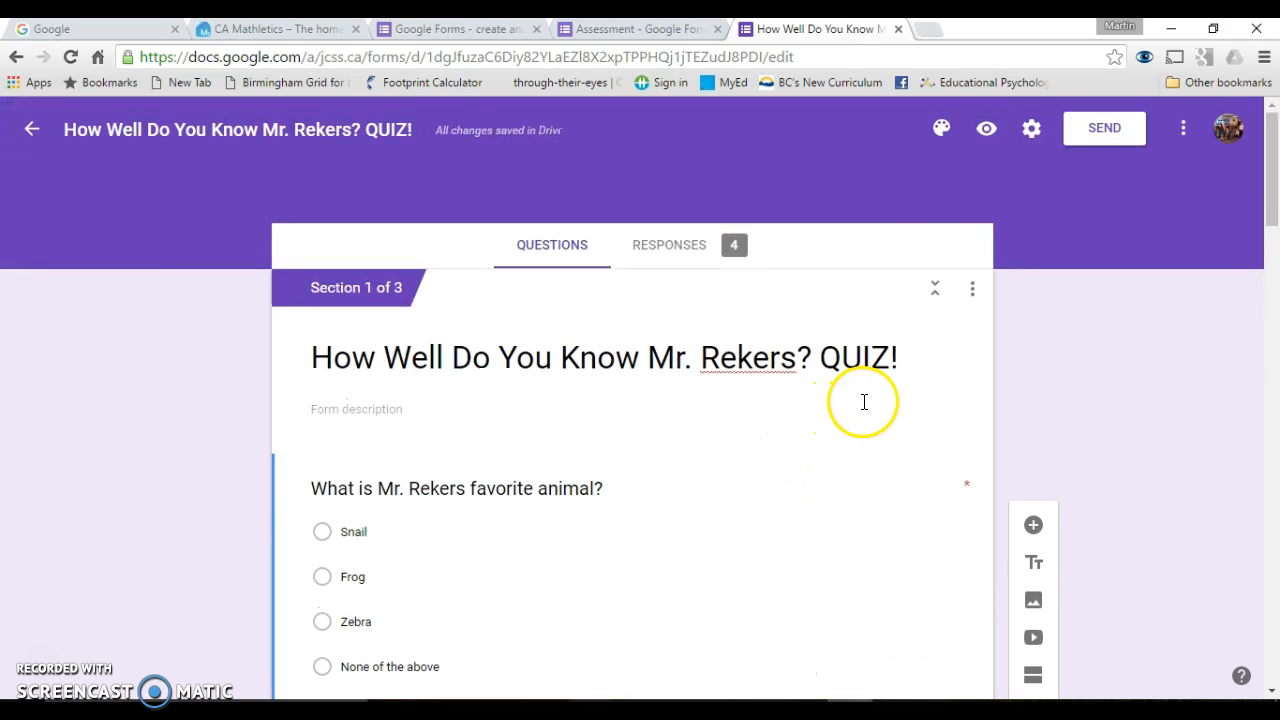
{"action": "left_click", "coordinate": [988, 132]}
{"action": "left_click", "coordinate": [988, 132]}
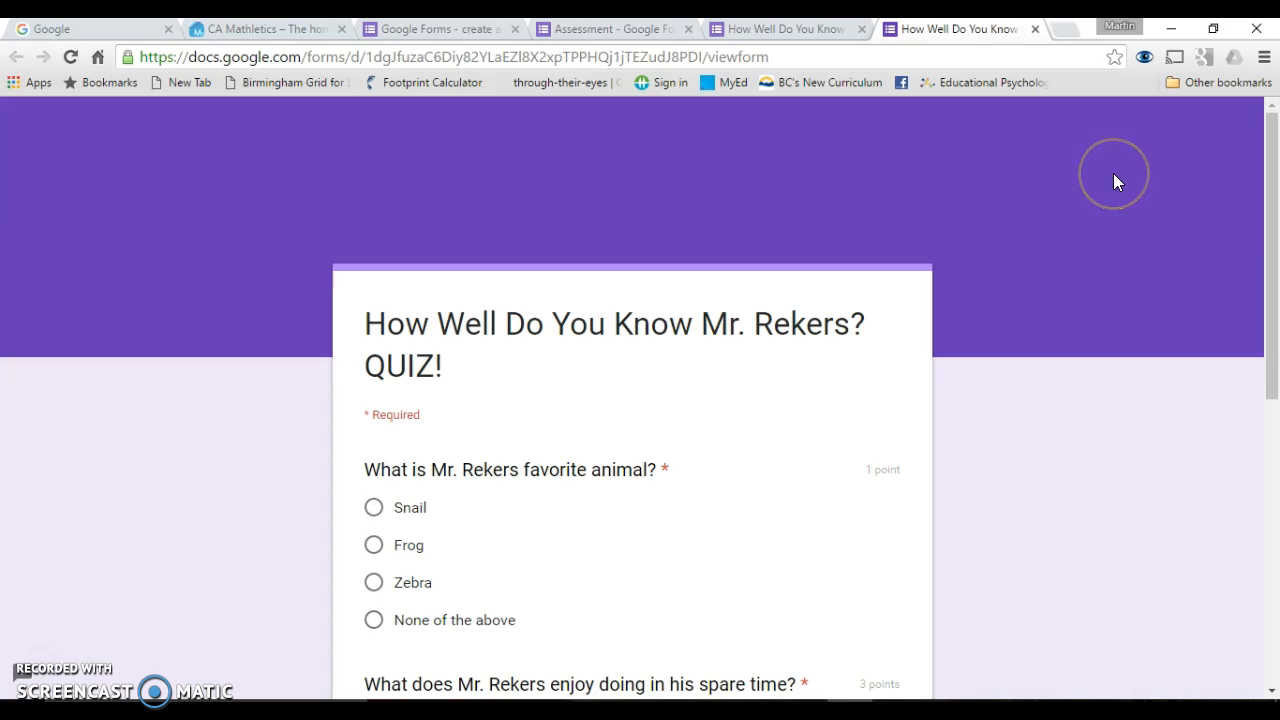
Step: Answer the first section with Frog, Beachcombing and a self-rating of 7, and continue to the Long Answer section
{"action": "scroll", "coordinate": [1113, 173], "scroll_direction": "down", "scroll_amount": 2}
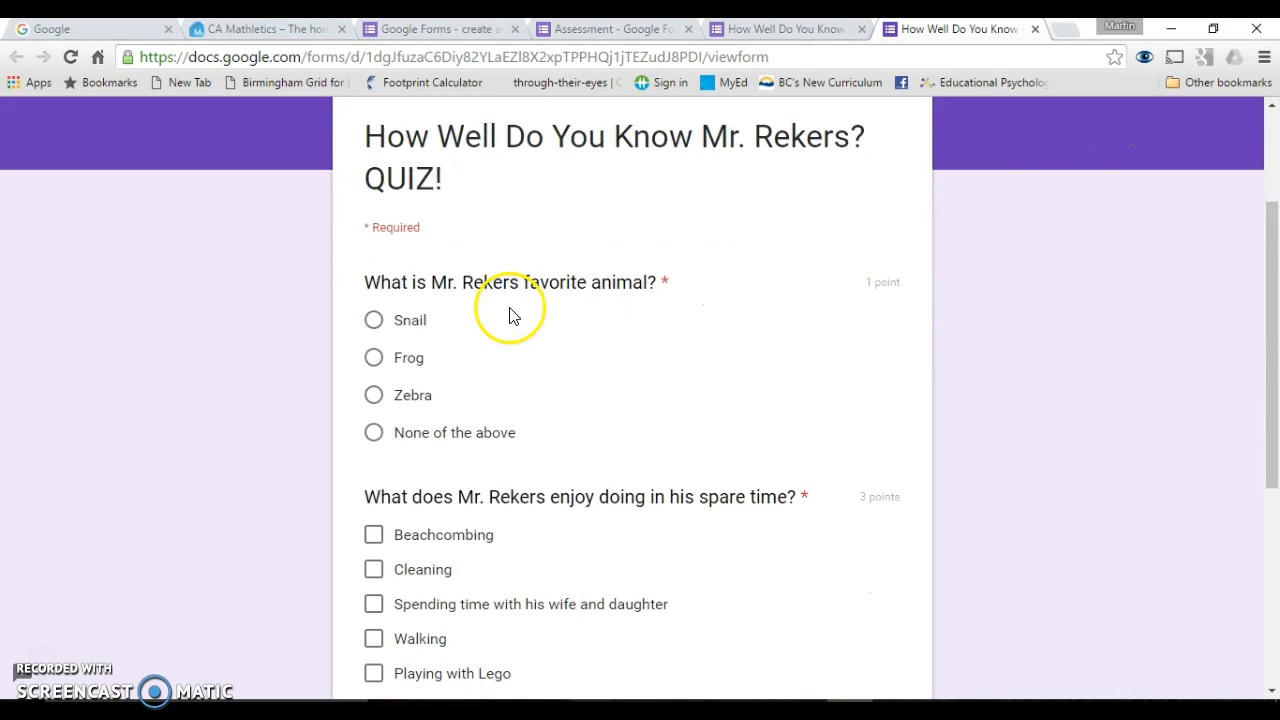
{"action": "left_click", "coordinate": [376, 323]}
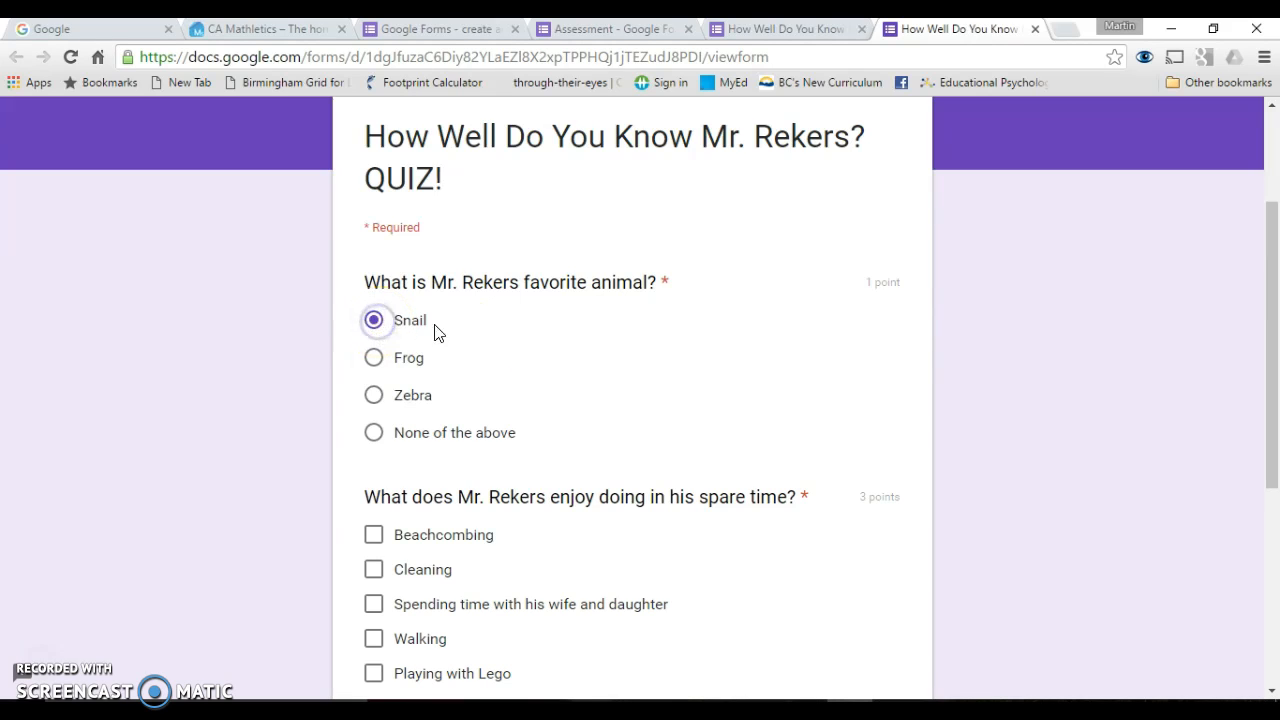
{"action": "left_click", "coordinate": [375, 360]}
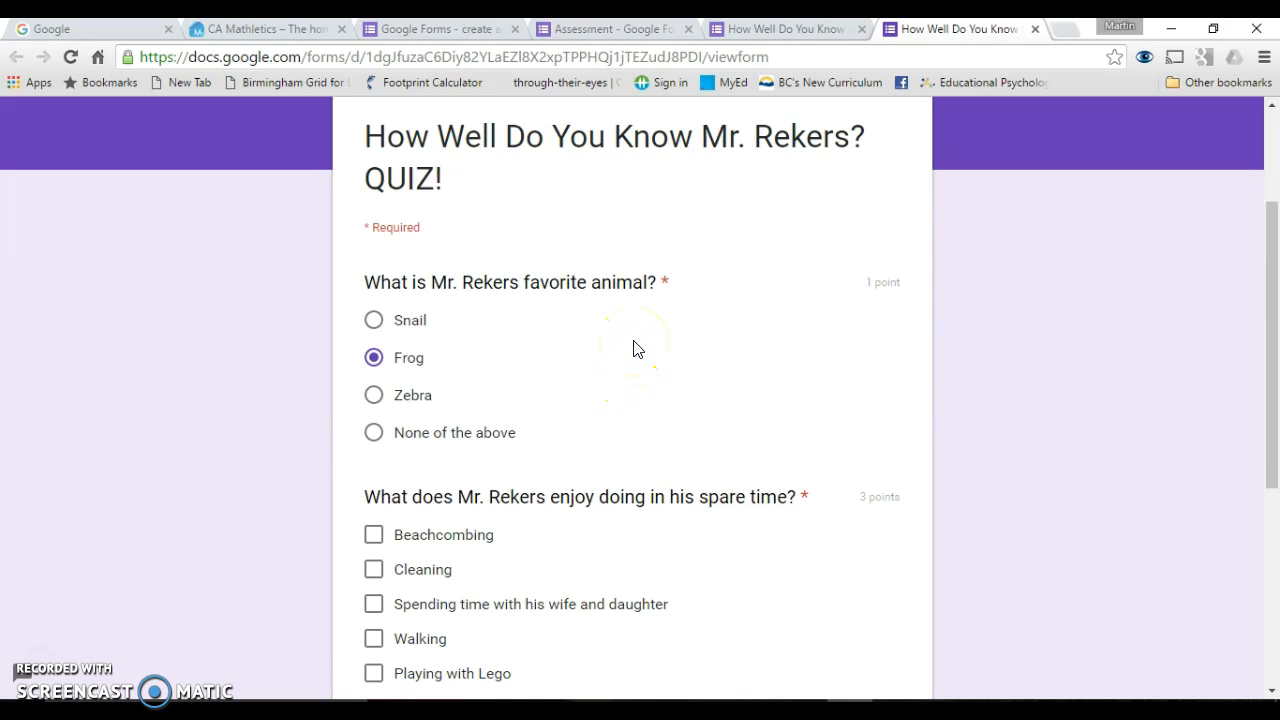
{"action": "scroll", "coordinate": [634, 348], "scroll_direction": "down", "scroll_amount": 2}
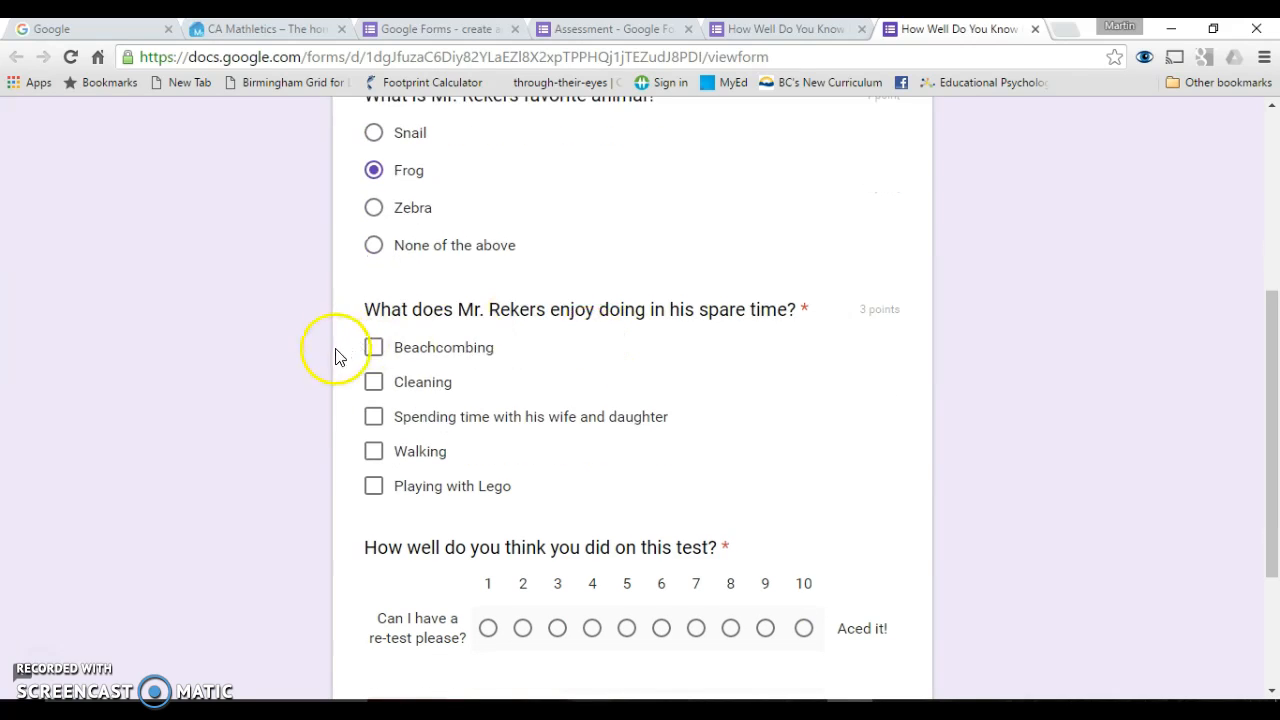
{"action": "left_click", "coordinate": [373, 349]}
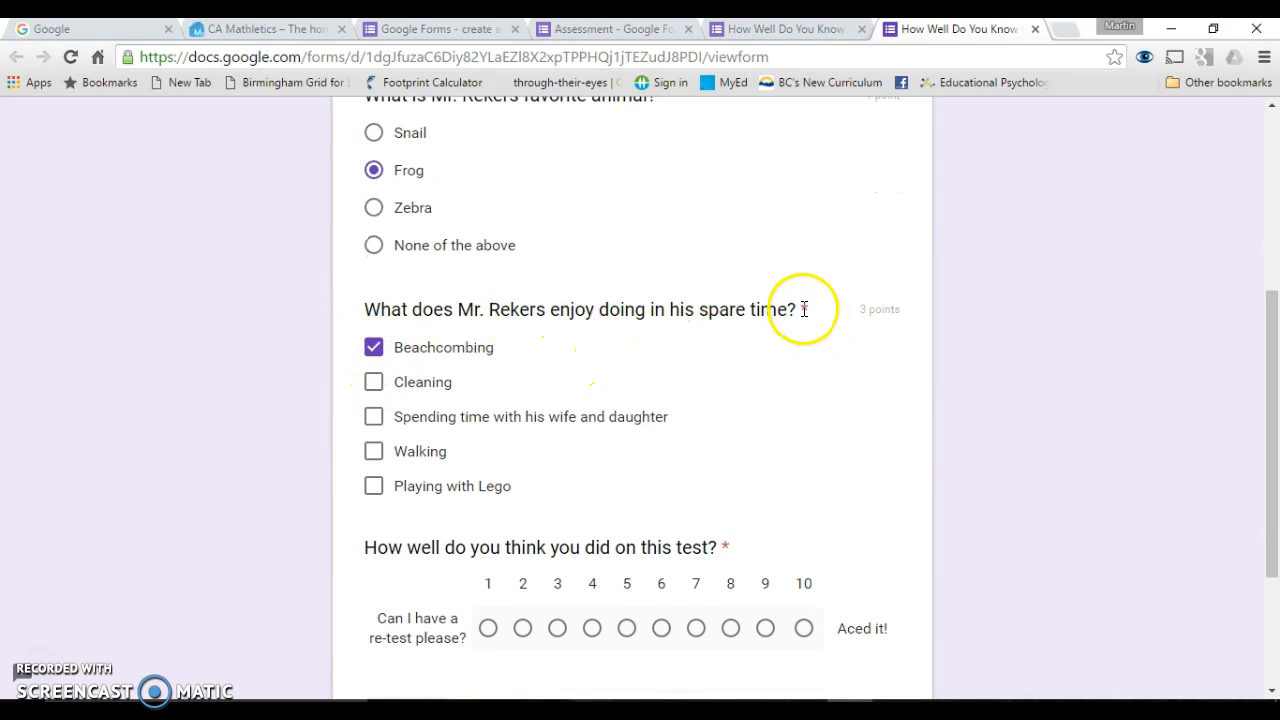
{"action": "scroll", "coordinate": [811, 509], "scroll_direction": "down", "scroll_amount": 2}
{"action": "left_click", "coordinate": [695, 442]}
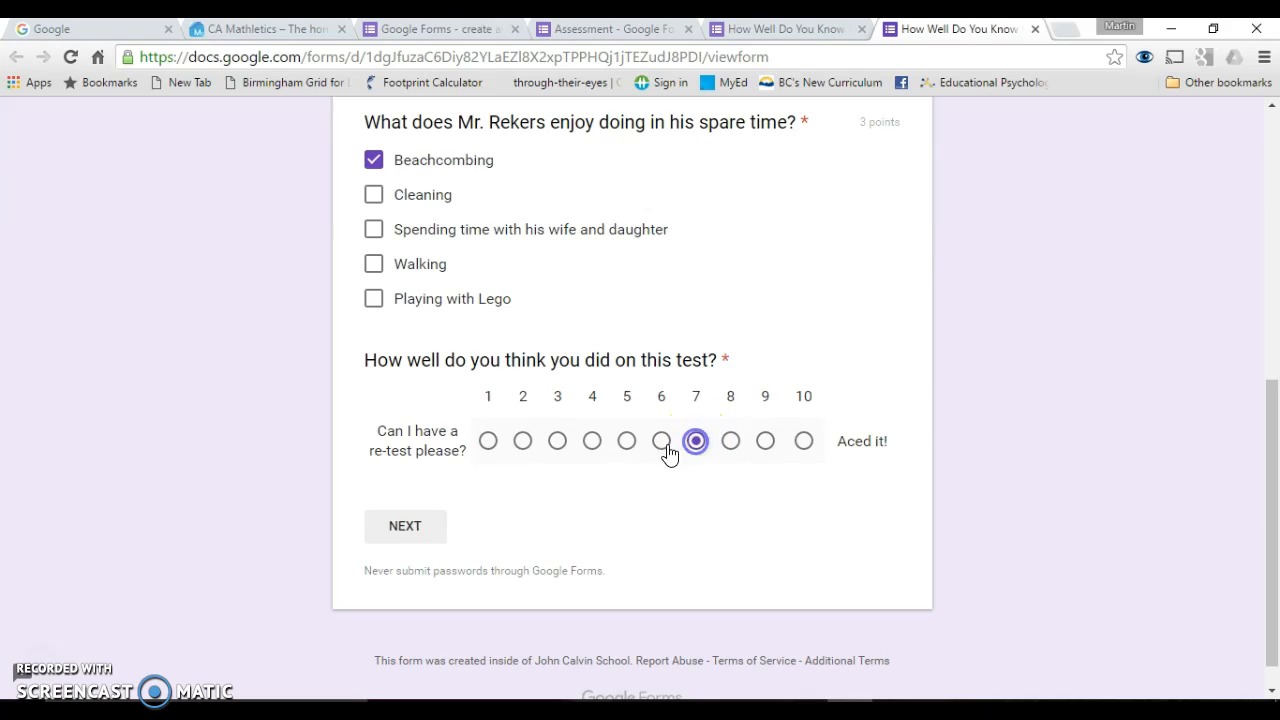
{"action": "left_click", "coordinate": [409, 527]}
{"action": "left_click", "coordinate": [405, 530]}
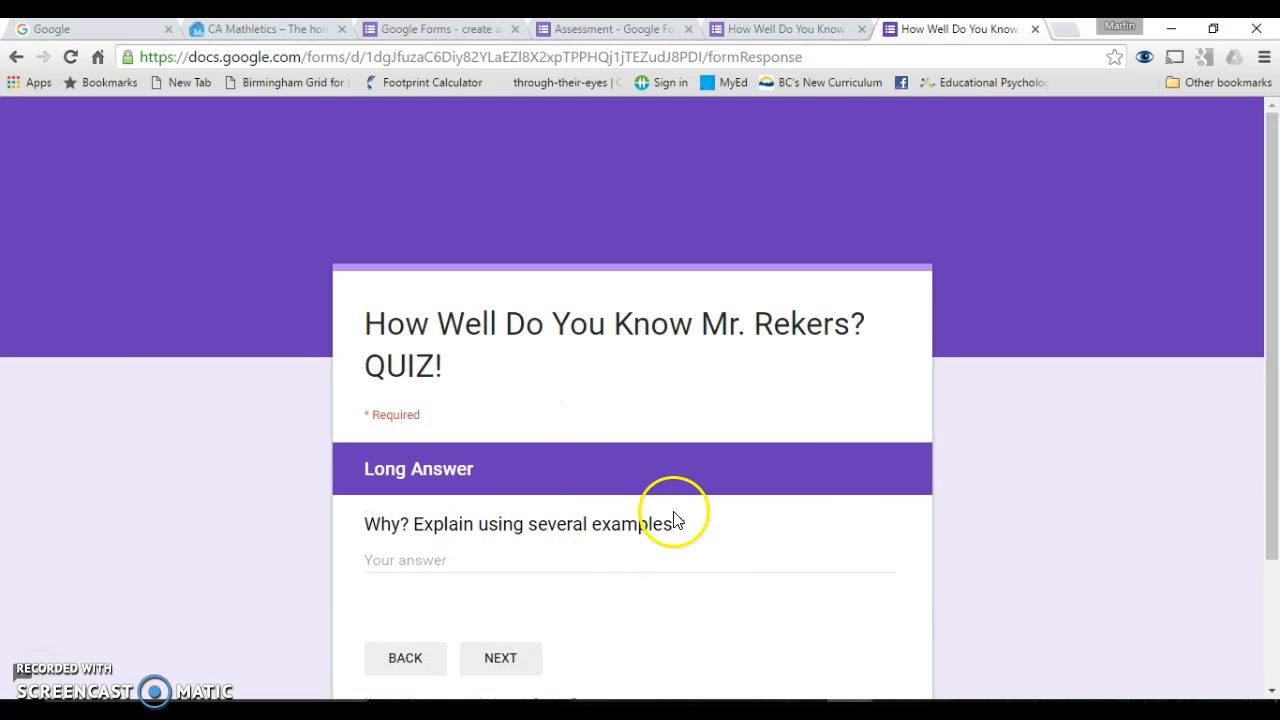
Step: Answer the "Why? Explain using several examples" question with "Yes" and continue to the Diagram section
{"action": "scroll", "coordinate": [647, 400], "scroll_direction": "down", "scroll_amount": 2}
{"action": "left_click", "coordinate": [424, 393]}
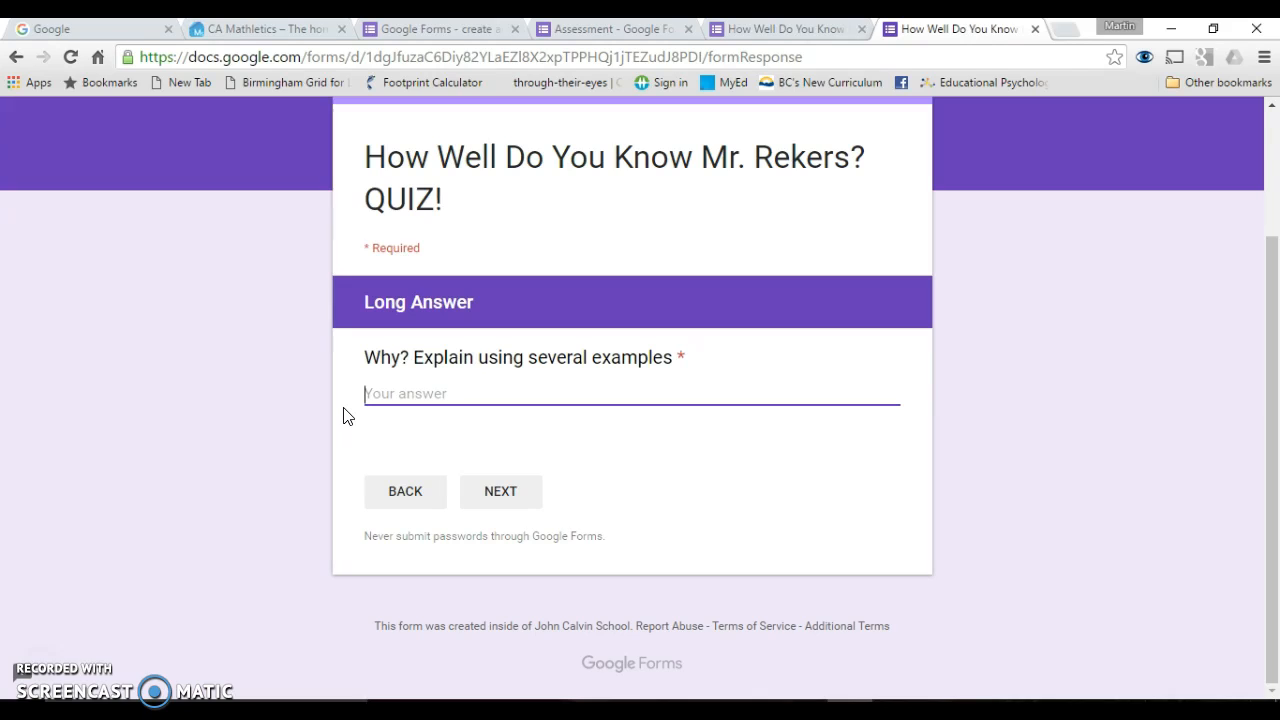
{"action": "type", "text": "Yes"}
{"action": "left_click", "coordinate": [489, 491]}
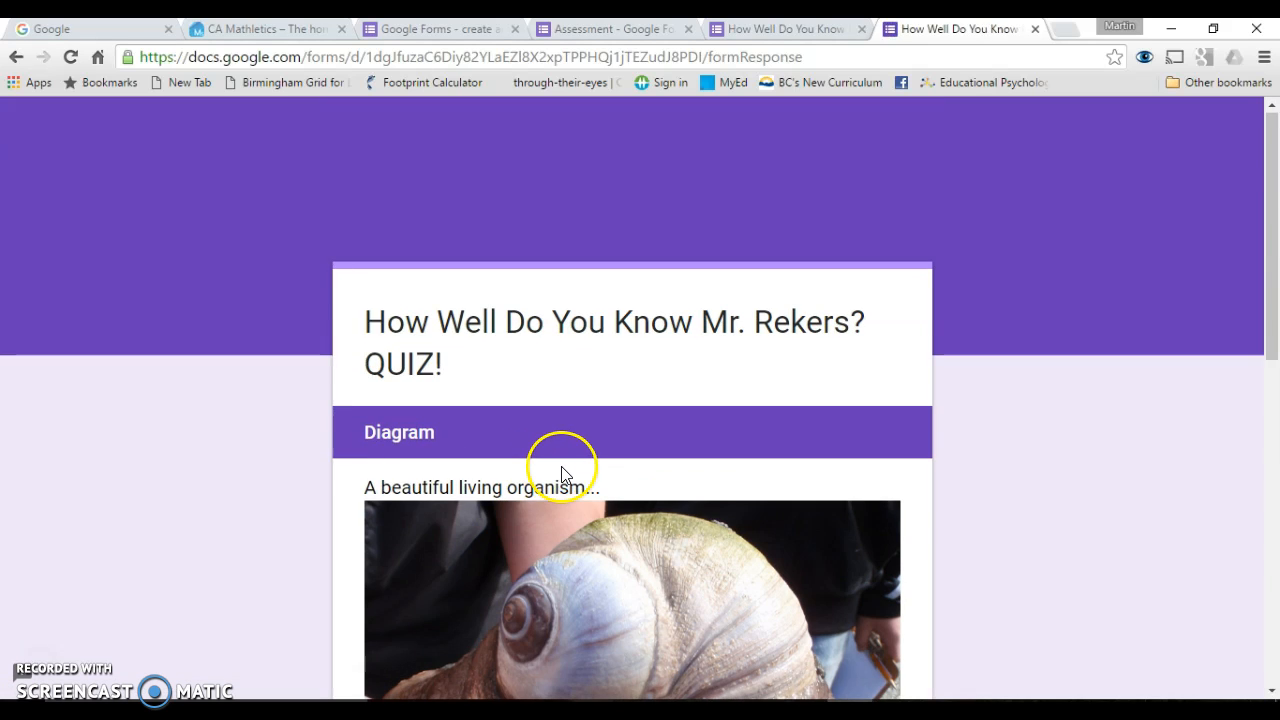
Step: Answer the picture question with Pacific Moon Snail and submit the quiz
{"action": "scroll", "coordinate": [561, 466], "scroll_direction": "down", "scroll_amount": 5}
{"action": "scroll", "coordinate": [561, 466], "scroll_direction": "up", "scroll_amount": 2}
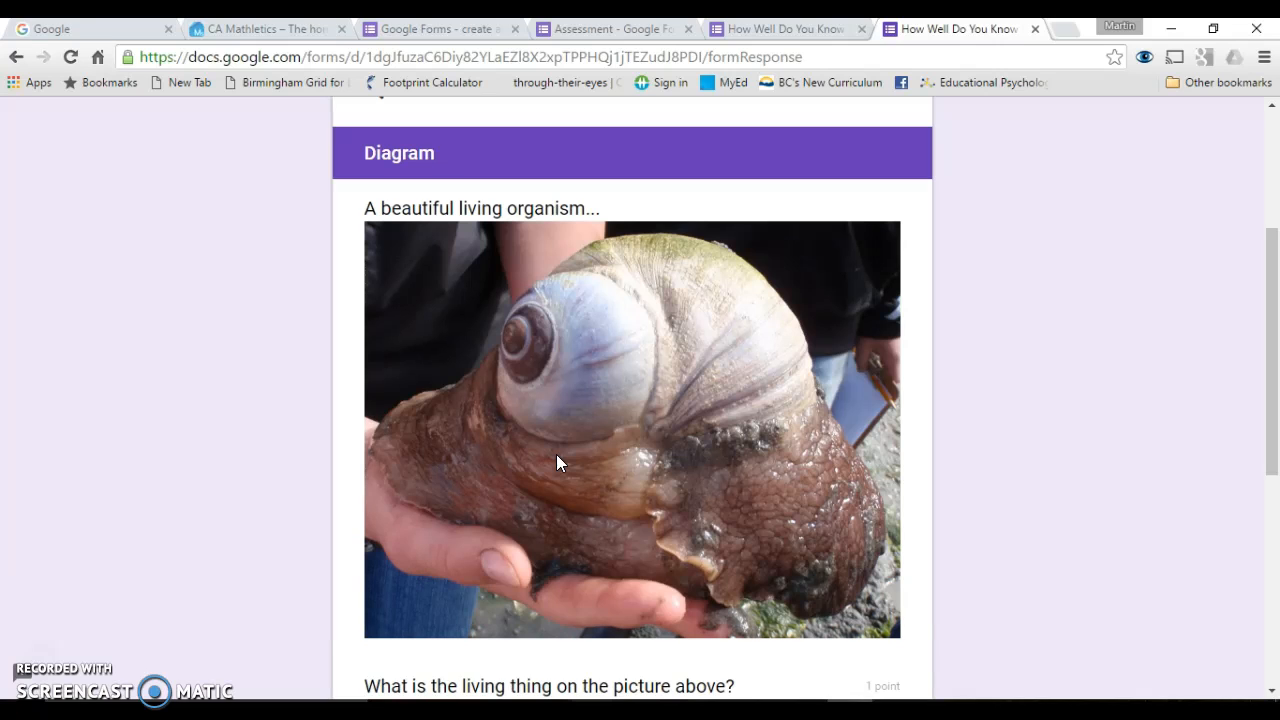
{"action": "scroll", "coordinate": [557, 456], "scroll_direction": "down", "scroll_amount": 3}
{"action": "left_click", "coordinate": [532, 427]}
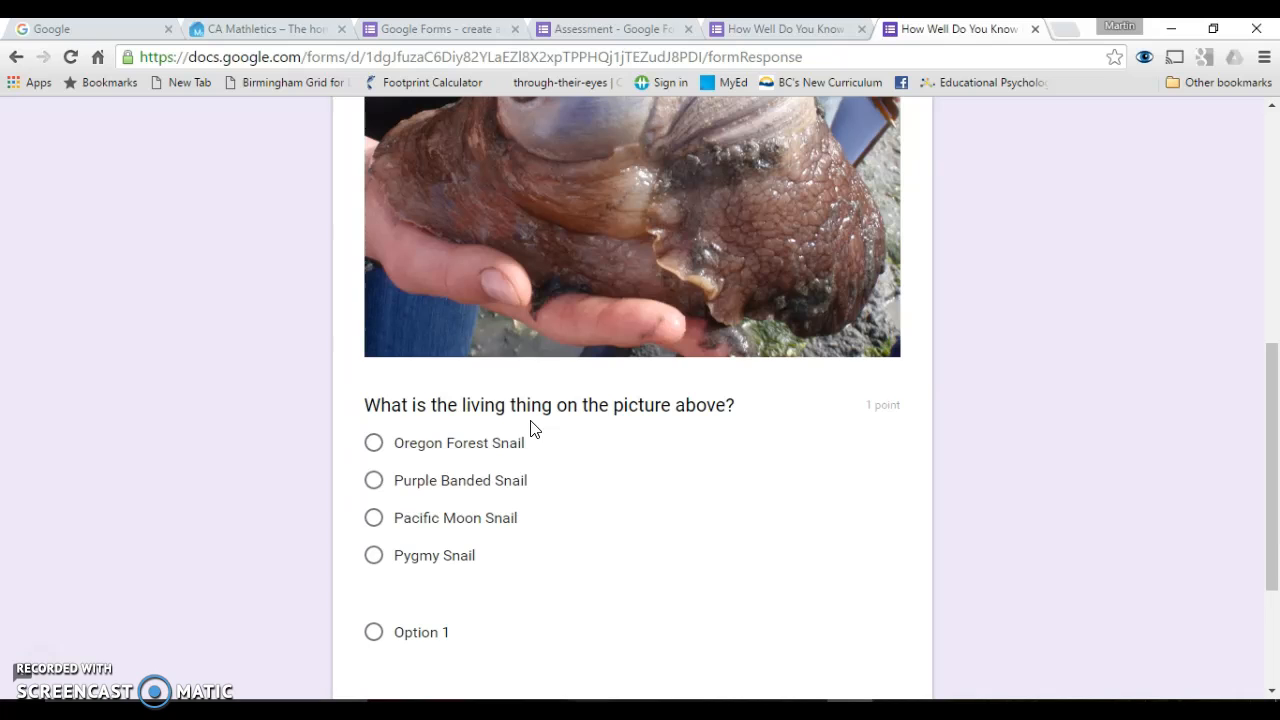
{"action": "left_click", "coordinate": [380, 524]}
{"action": "scroll", "coordinate": [606, 586], "scroll_direction": "down", "scroll_amount": 2}
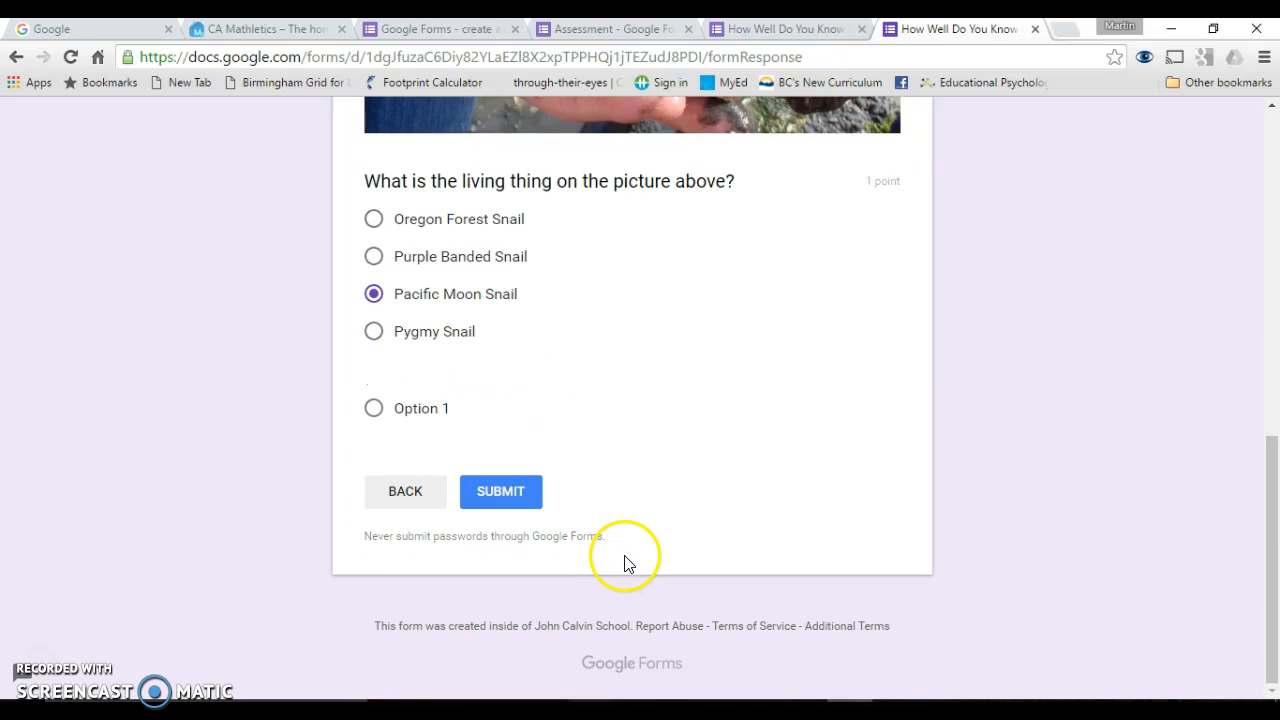
{"action": "left_click", "coordinate": [510, 505]}
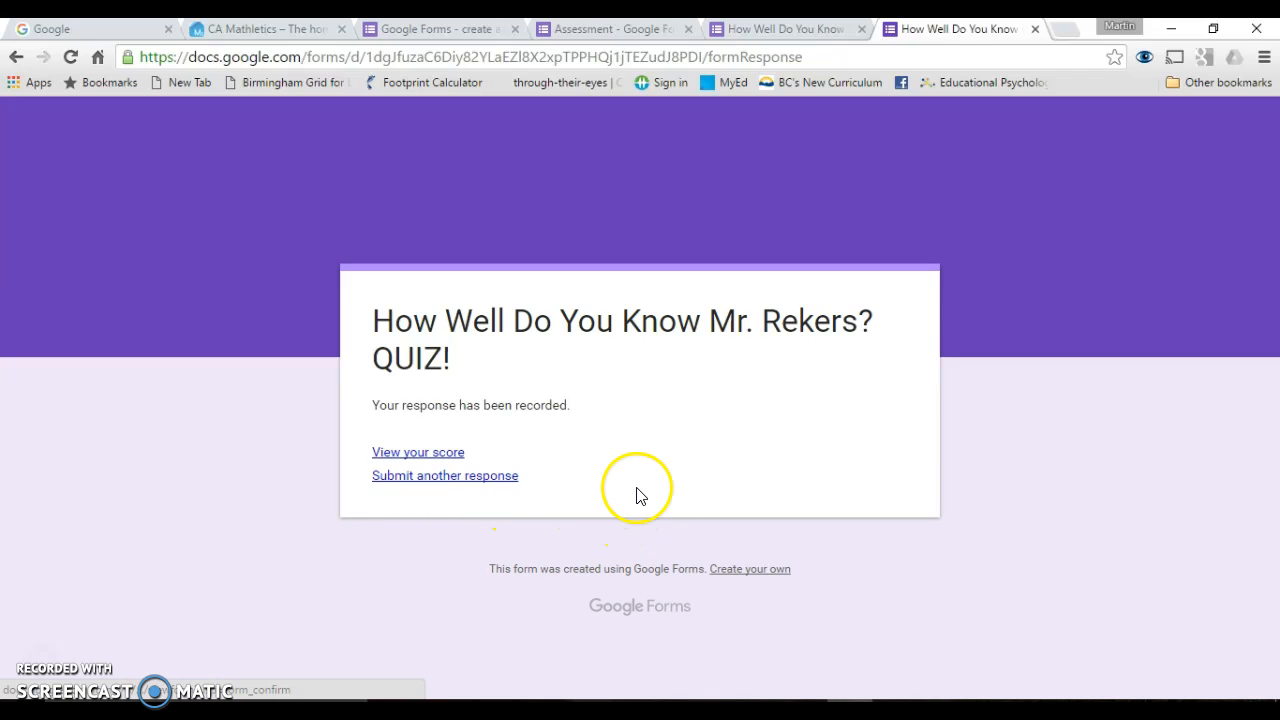
Step: View the score of the submitted response and examine the points, correct answers and feedback for the first two questions
{"action": "left_click", "coordinate": [443, 455]}
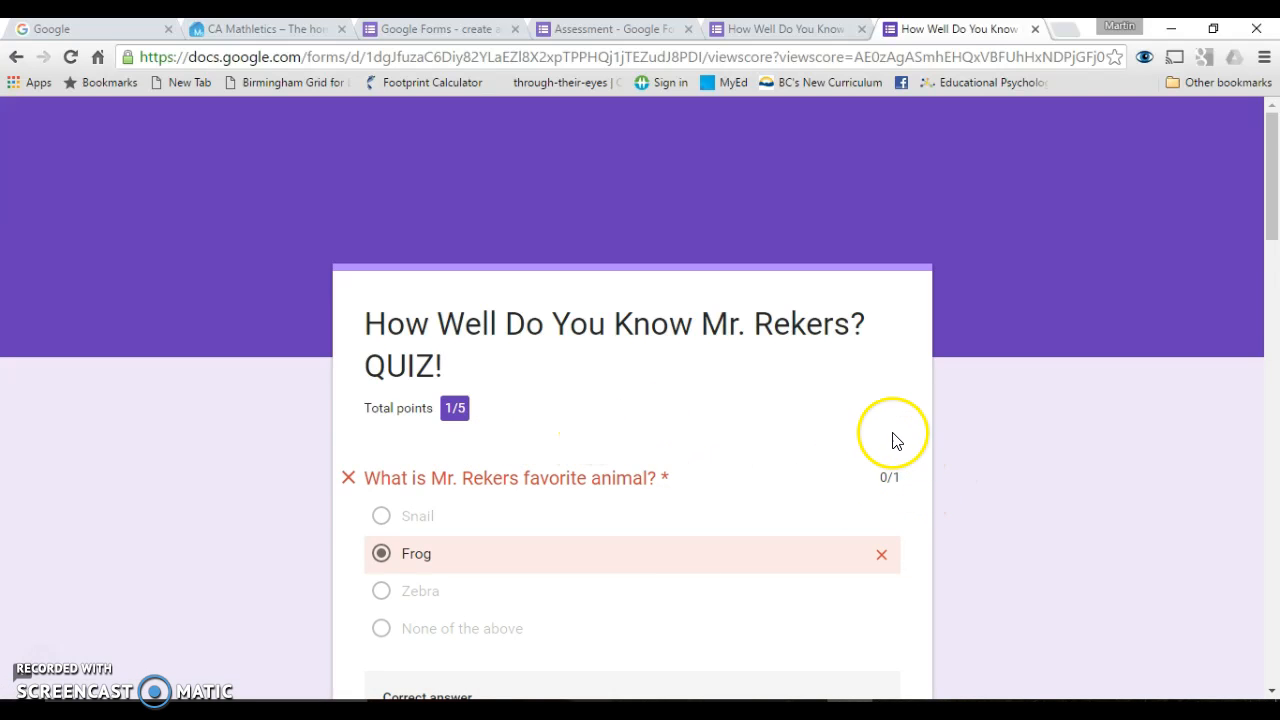
{"action": "scroll", "coordinate": [913, 437], "scroll_direction": "down", "scroll_amount": 2}
{"action": "scroll", "coordinate": [913, 437], "scroll_direction": "down", "scroll_amount": 1}
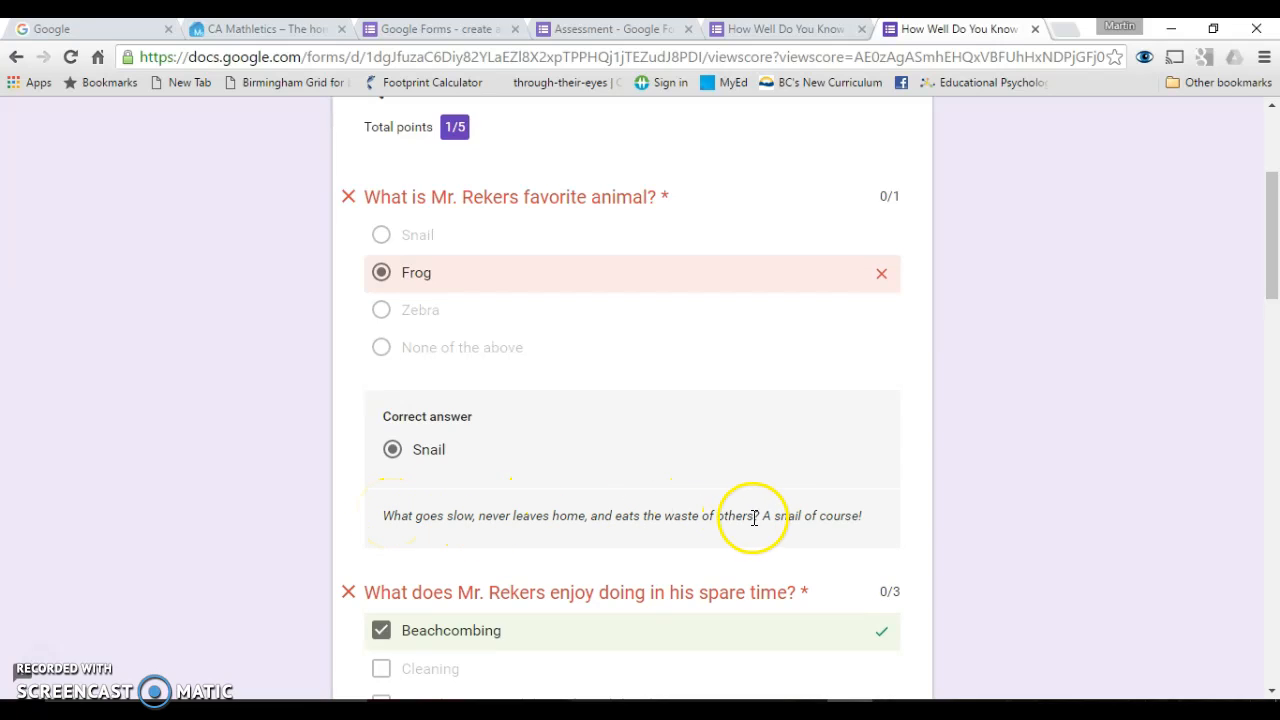
{"action": "scroll", "coordinate": [885, 516], "scroll_direction": "down", "scroll_amount": 1}
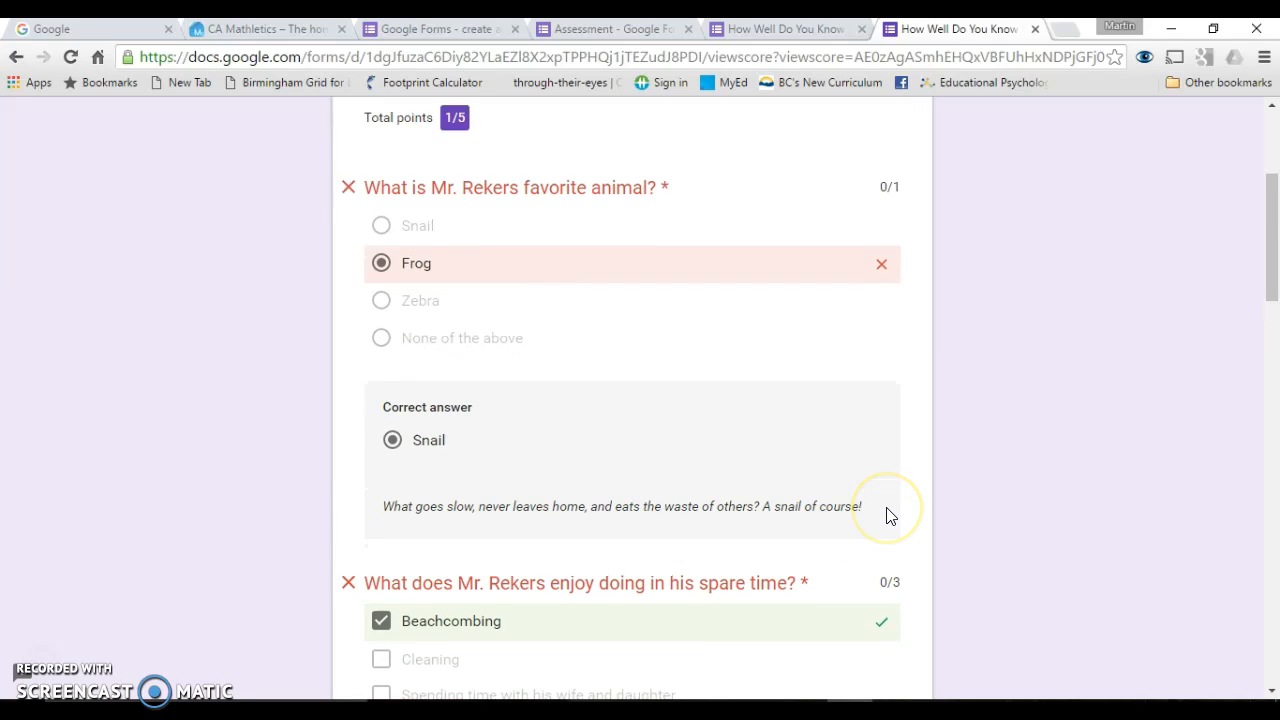
{"action": "scroll", "coordinate": [890, 516], "scroll_direction": "down", "scroll_amount": 2}
{"action": "scroll", "coordinate": [886, 516], "scroll_direction": "up", "scroll_amount": 1}
{"action": "scroll", "coordinate": [886, 516], "scroll_direction": "down", "scroll_amount": 2}
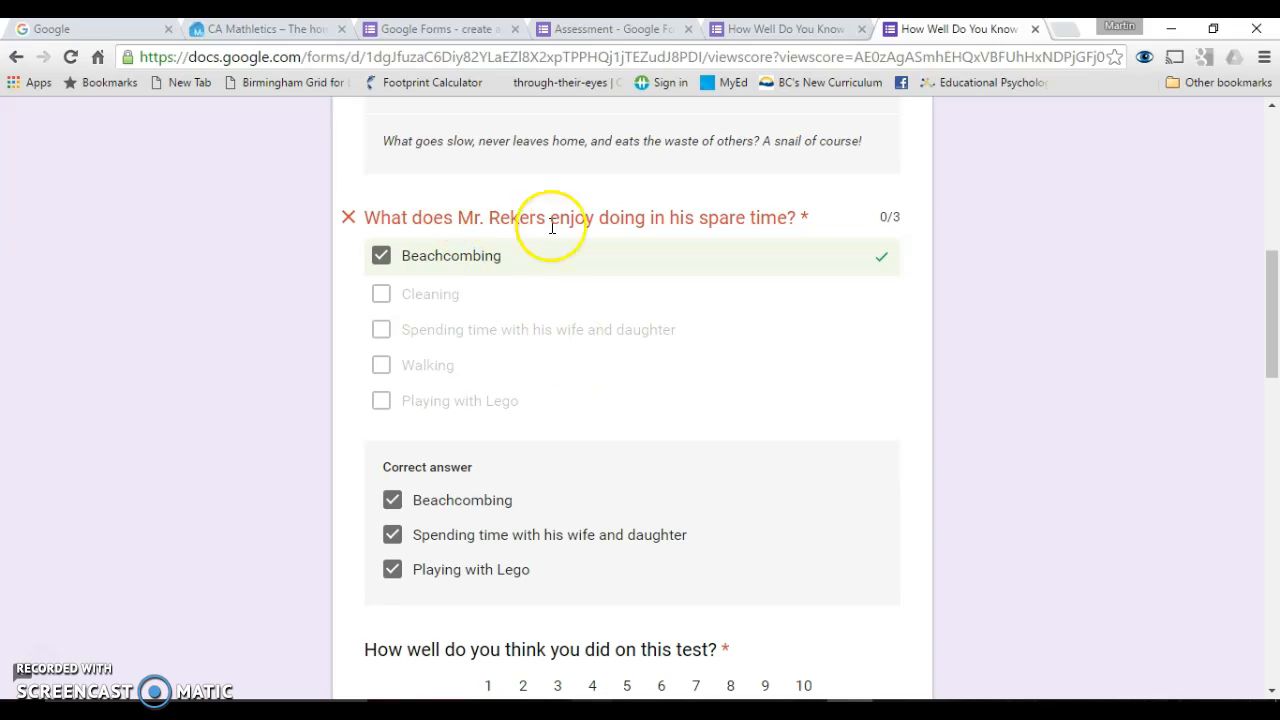
{"action": "double_click", "coordinate": [886, 217]}
{"action": "left_click", "coordinate": [918, 372]}
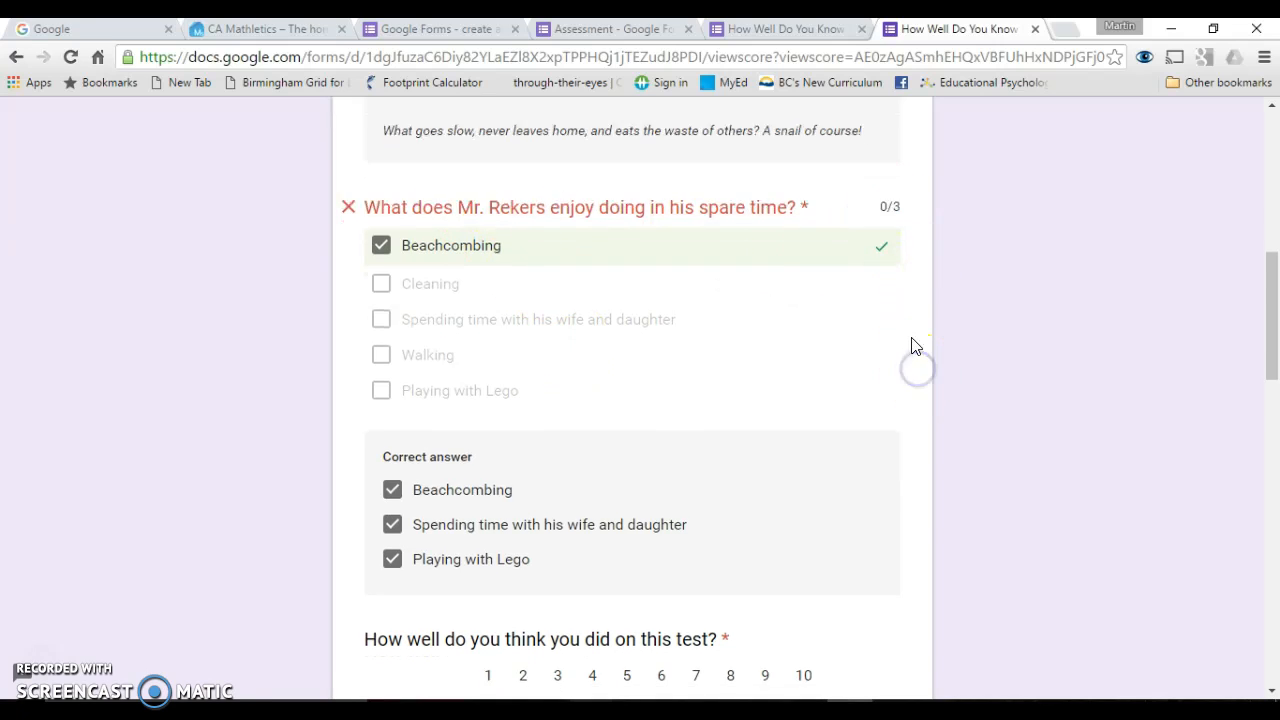
{"action": "scroll", "coordinate": [912, 350], "scroll_direction": "down", "scroll_amount": 2}
{"action": "scroll", "coordinate": [912, 346], "scroll_direction": "up", "scroll_amount": 8}
{"action": "left_click", "coordinate": [911, 345]}
Step: Return from the score page to the blank quiz, and switch to the browser tab with the quiz editor
{"action": "left_click", "coordinate": [15, 60]}
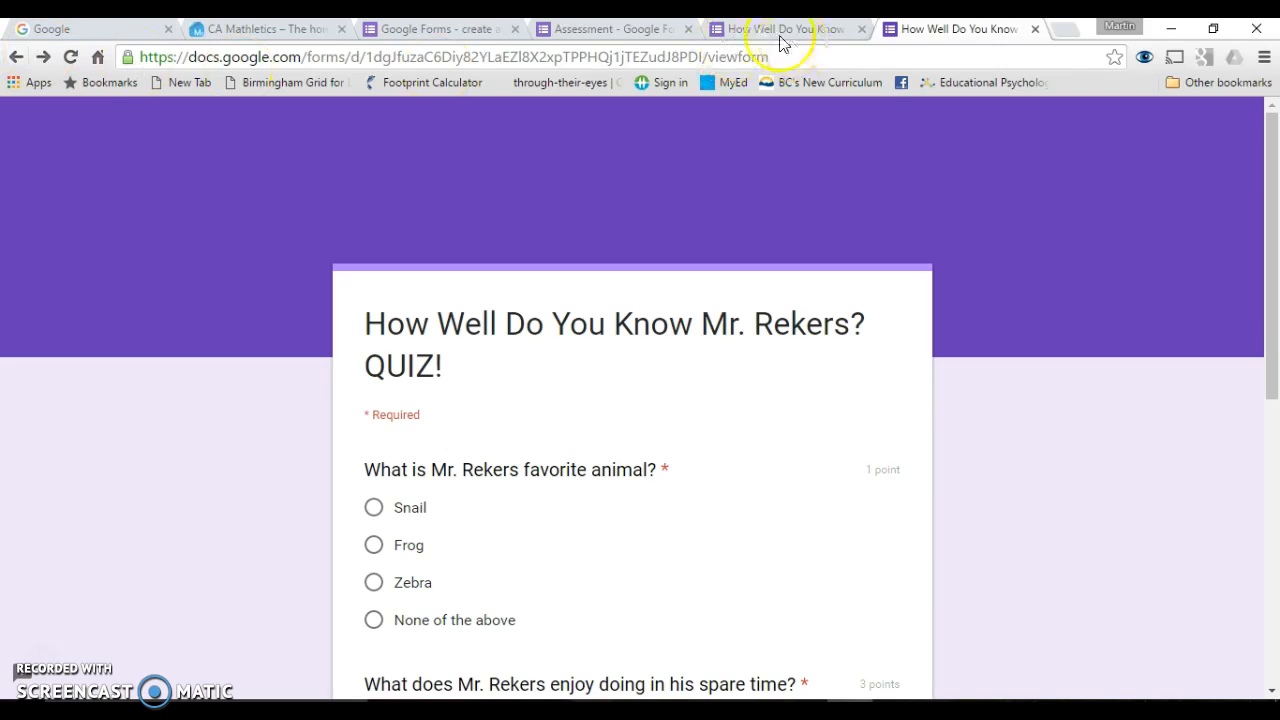
{"action": "left_click", "coordinate": [618, 30]}
{"action": "left_click", "coordinate": [760, 29]}
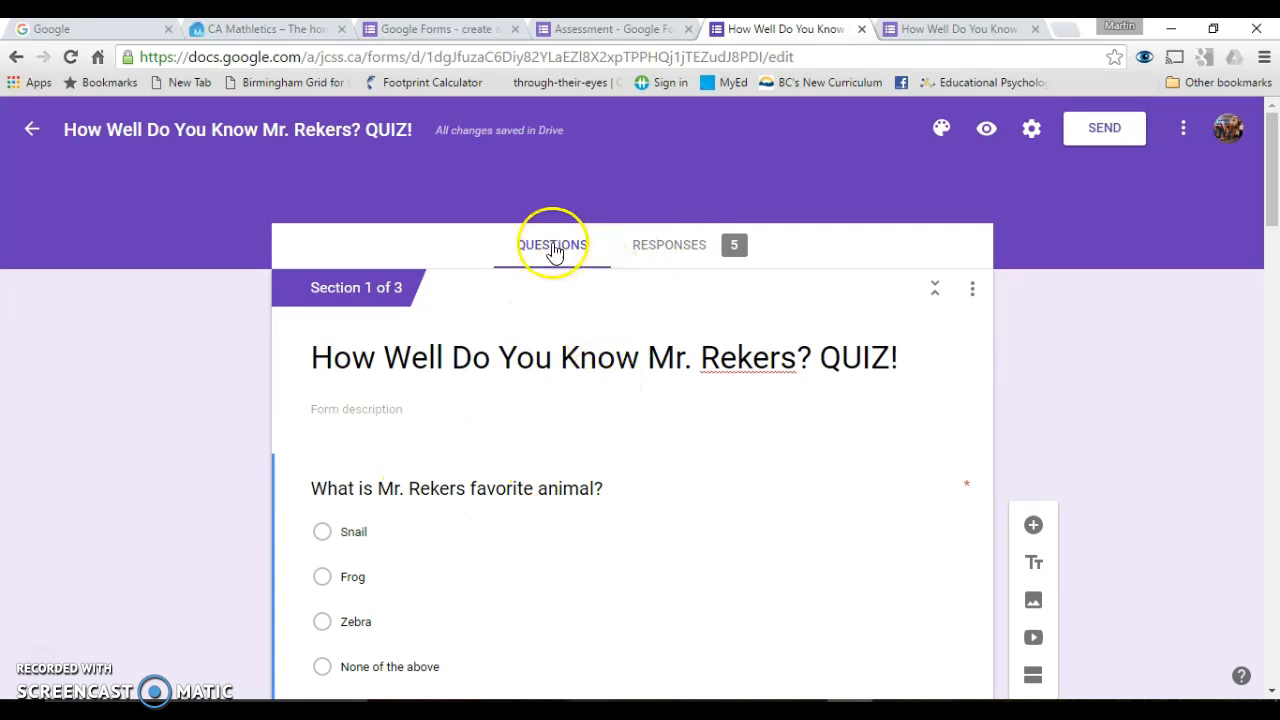
Step: Open the quiz's responses and examine the summary's insights, frequently missed questions and answer chart for the favorite-animal question
{"action": "left_click", "coordinate": [694, 249]}
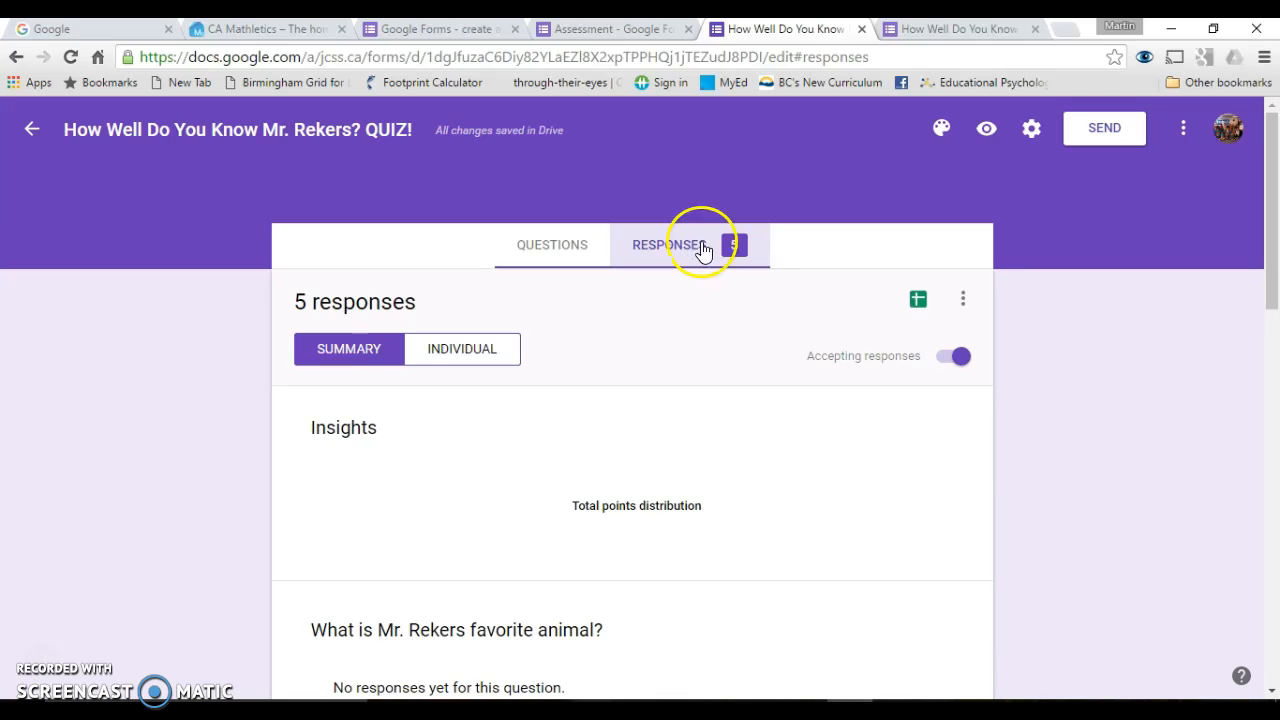
{"action": "scroll", "coordinate": [868, 234], "scroll_direction": "down", "scroll_amount": 1}
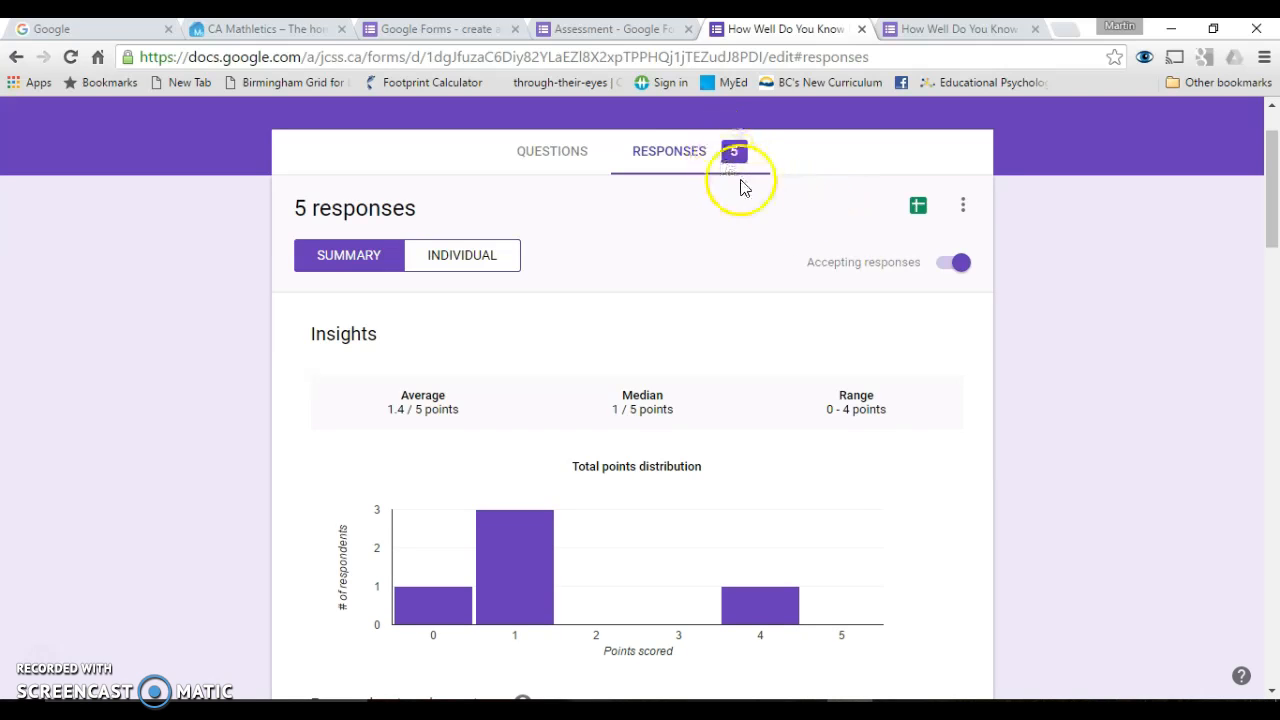
{"action": "scroll", "coordinate": [743, 189], "scroll_direction": "down", "scroll_amount": 1}
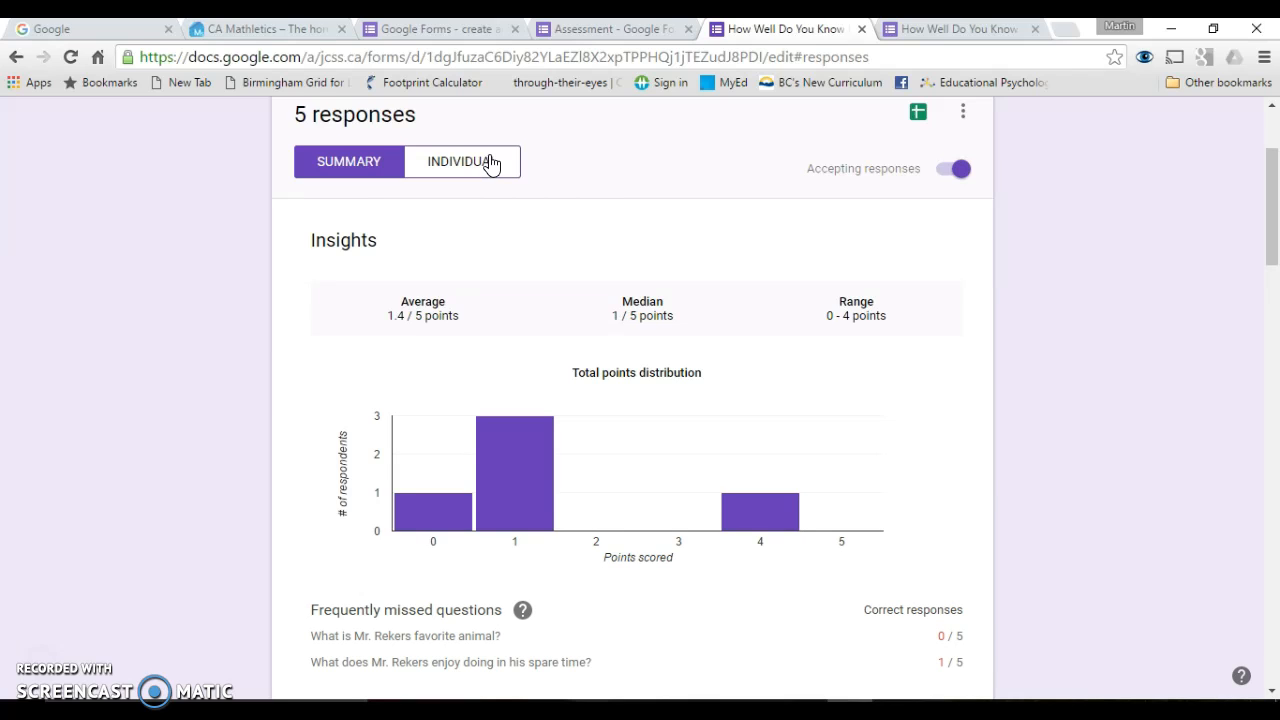
{"action": "scroll", "coordinate": [731, 391], "scroll_direction": "down", "scroll_amount": 2}
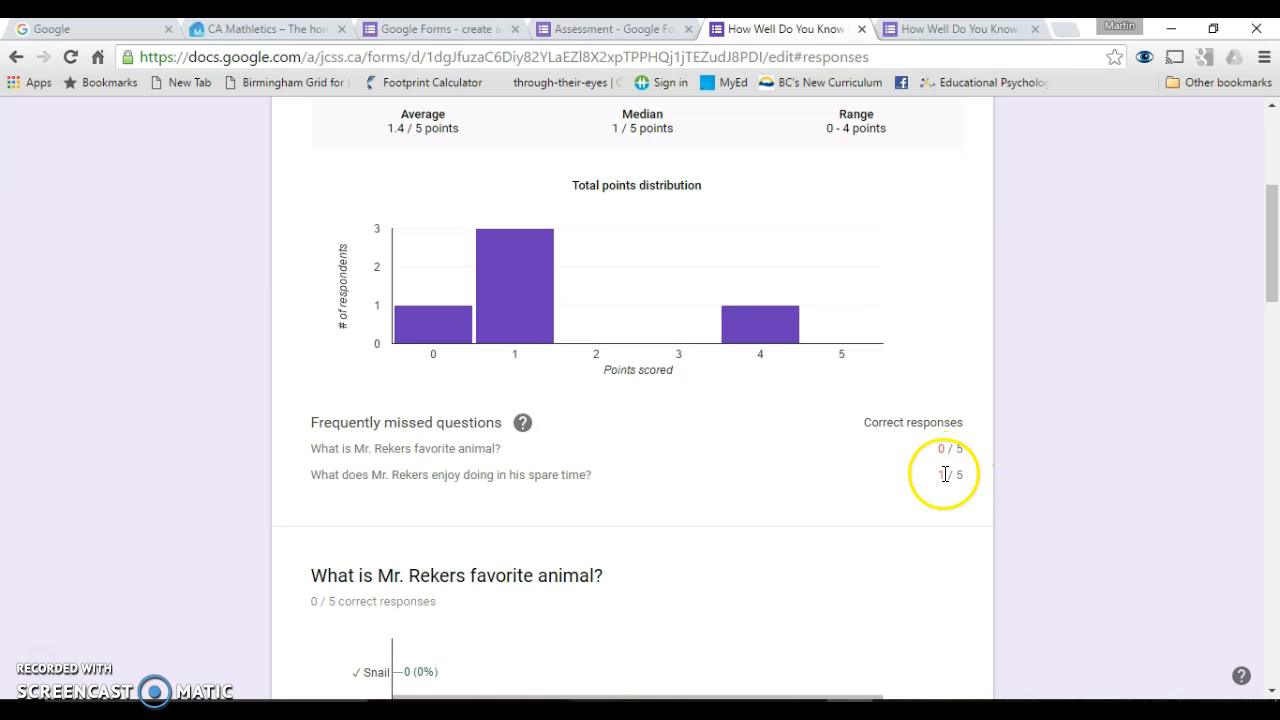
{"action": "scroll", "coordinate": [945, 465], "scroll_direction": "down", "scroll_amount": 2}
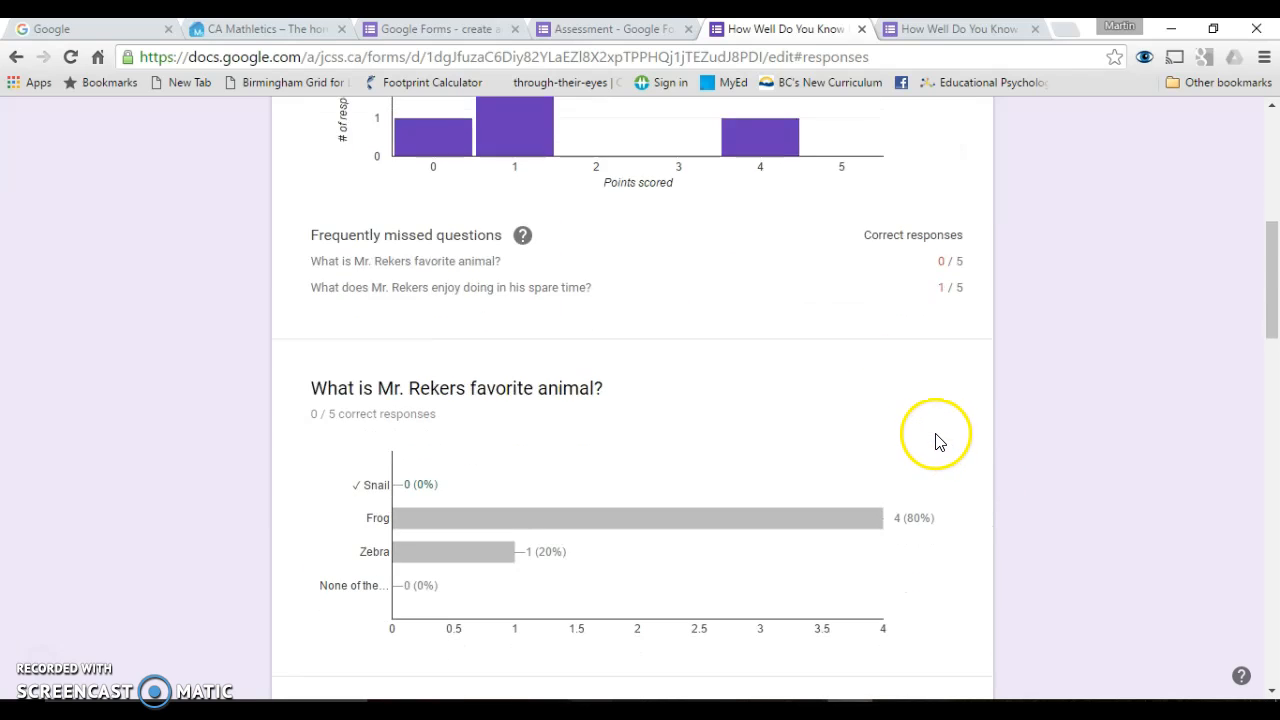
Step: Examine the response summary's charts for the self-rating and spare-time questions, the written long answers and the remaining diagram section
{"action": "scroll", "coordinate": [937, 441], "scroll_direction": "down", "scroll_amount": 2}
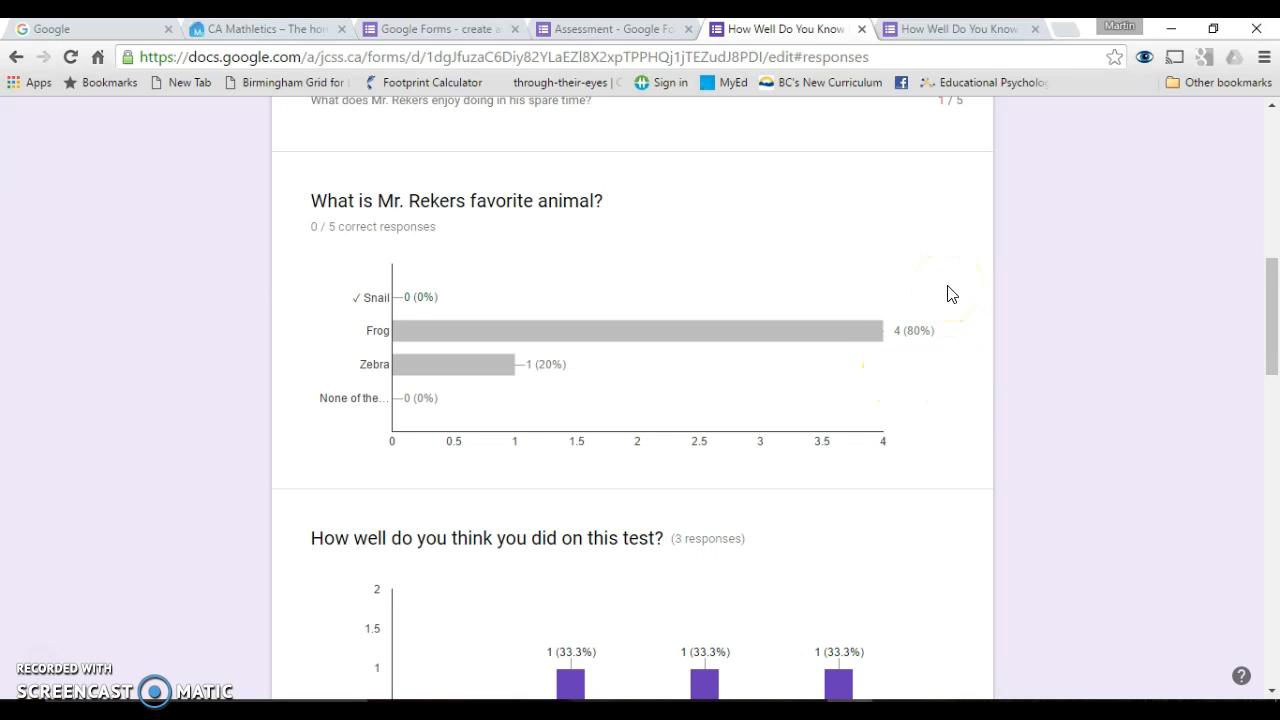
{"action": "scroll", "coordinate": [939, 297], "scroll_direction": "down", "scroll_amount": 3}
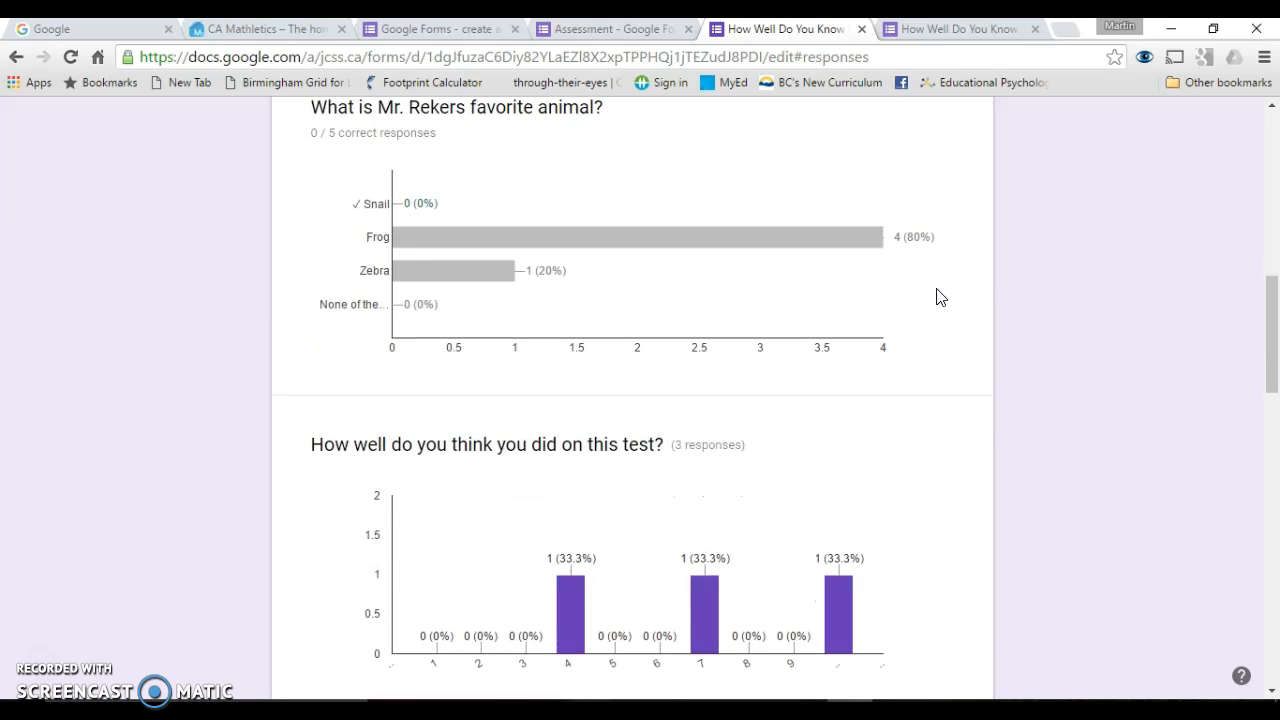
{"action": "scroll", "coordinate": [939, 297], "scroll_direction": "down", "scroll_amount": 4}
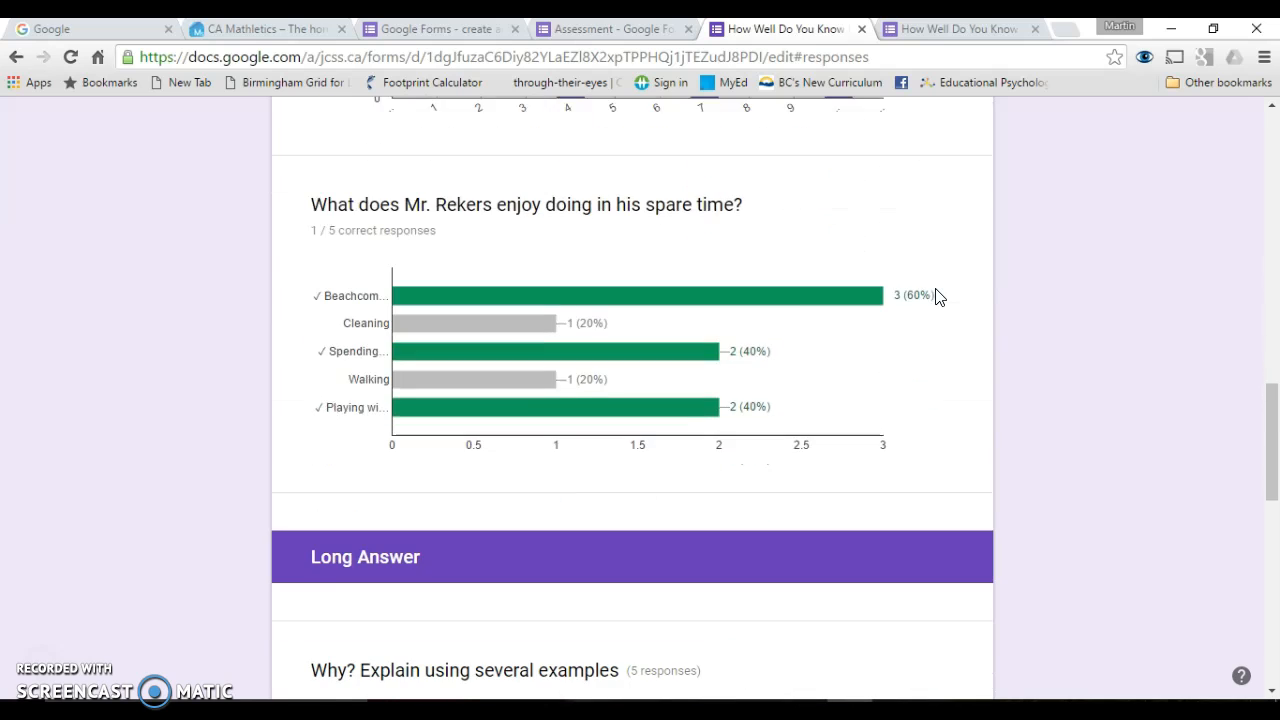
{"action": "scroll", "coordinate": [939, 297], "scroll_direction": "down", "scroll_amount": 3}
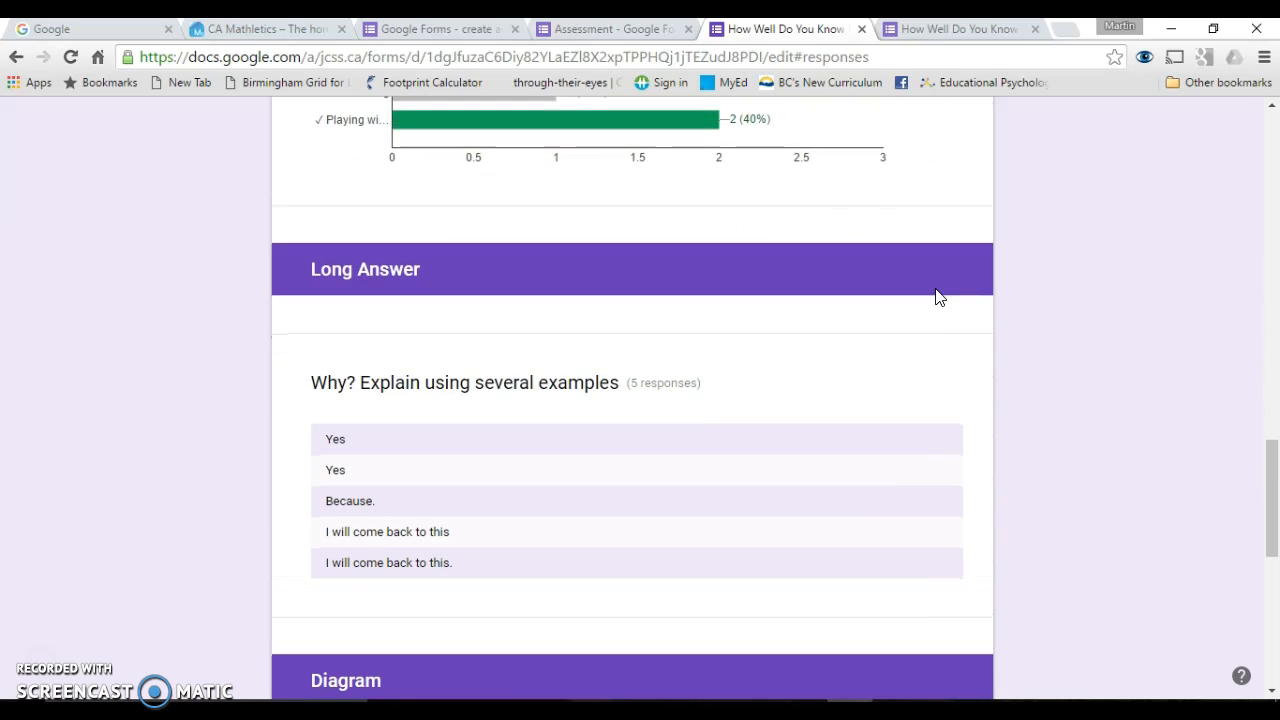
{"action": "scroll", "coordinate": [927, 295], "scroll_direction": "up", "scroll_amount": 2}
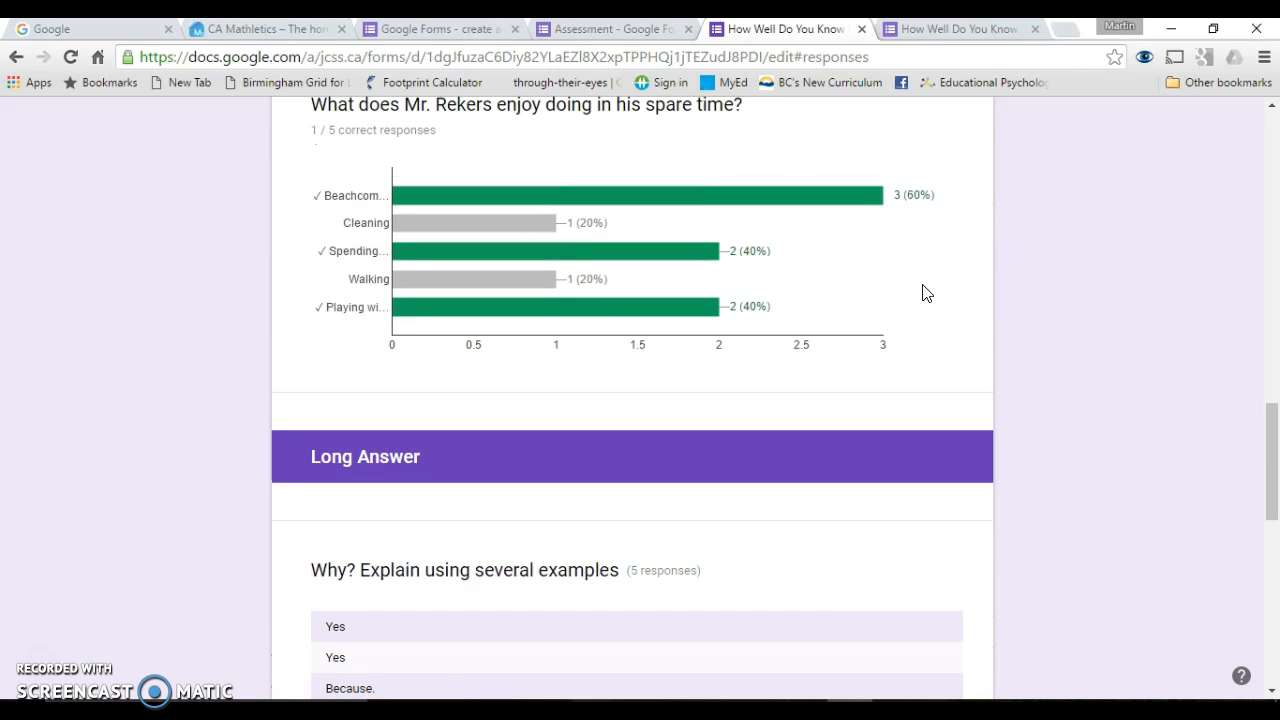
{"action": "scroll", "coordinate": [891, 306], "scroll_direction": "down", "scroll_amount": 2}
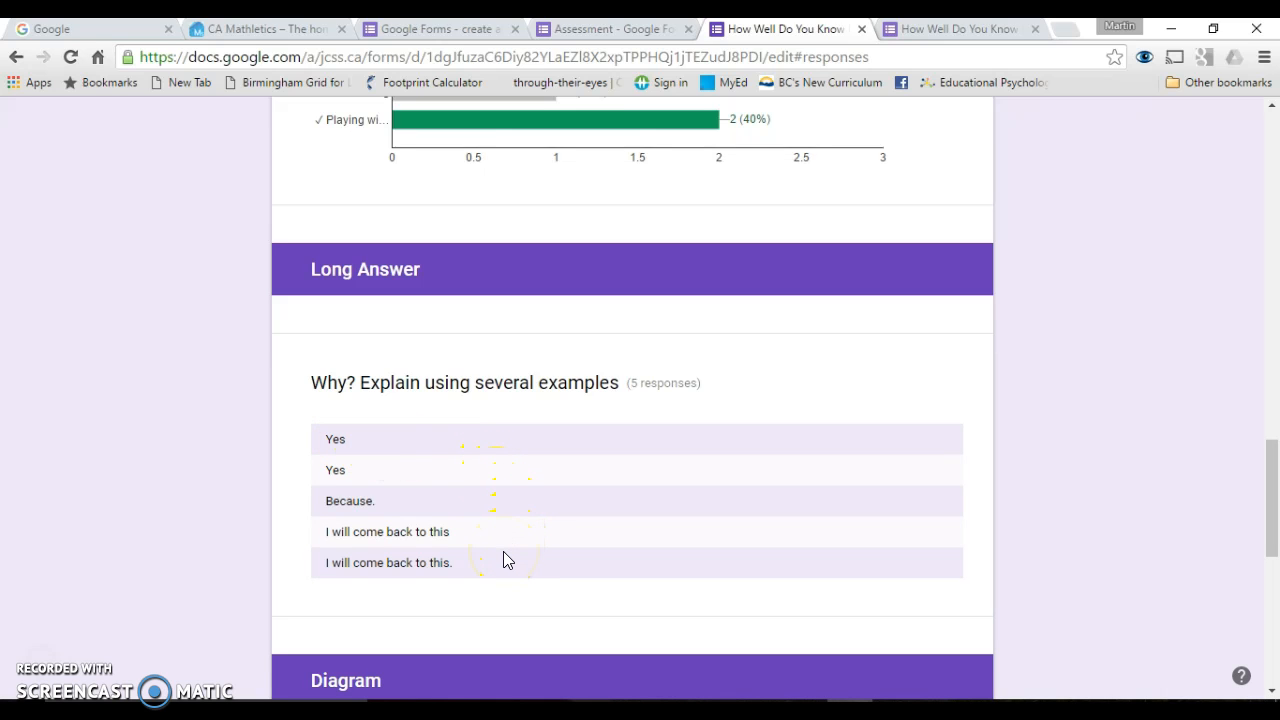
{"action": "scroll", "coordinate": [503, 551], "scroll_direction": "down", "scroll_amount": 6}
{"action": "scroll", "coordinate": [505, 558], "scroll_direction": "down", "scroll_amount": 1}
Step: Leave the quiz's response summary and go back from the quiz editor to the forms home screen
{"action": "scroll", "coordinate": [515, 552], "scroll_direction": "up", "scroll_amount": 13}
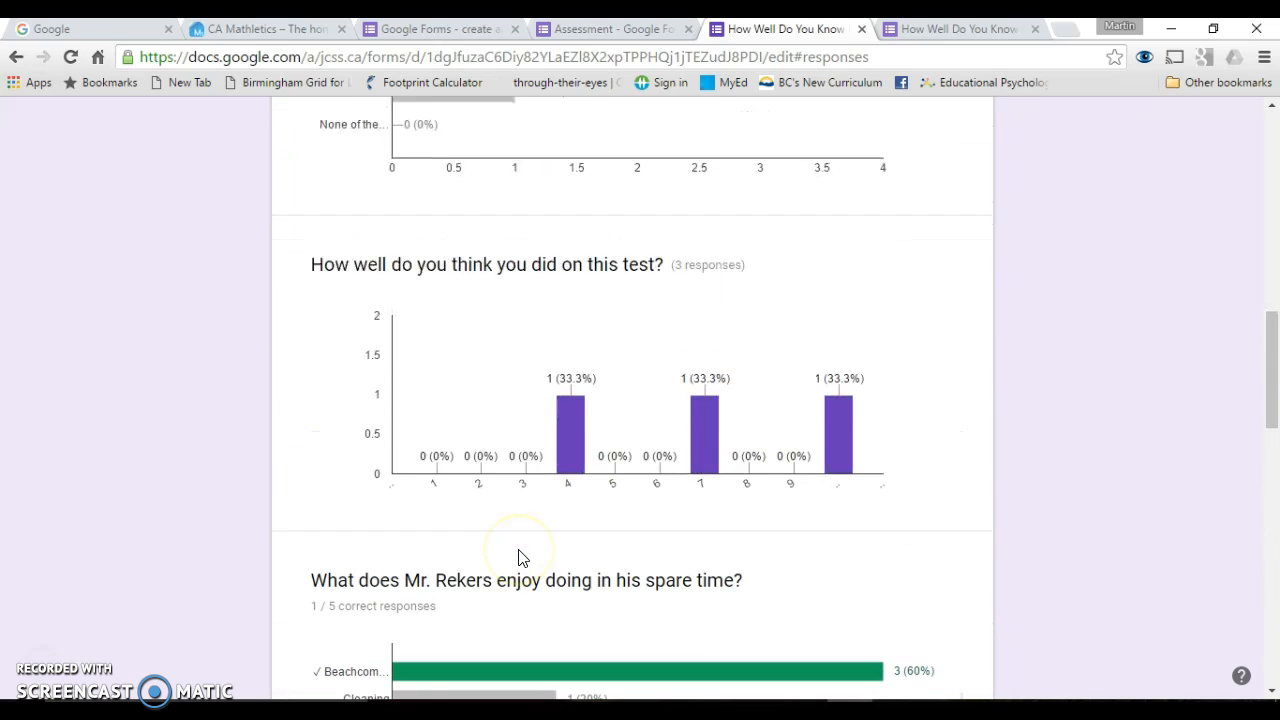
{"action": "scroll", "coordinate": [518, 558], "scroll_direction": "up", "scroll_amount": 10}
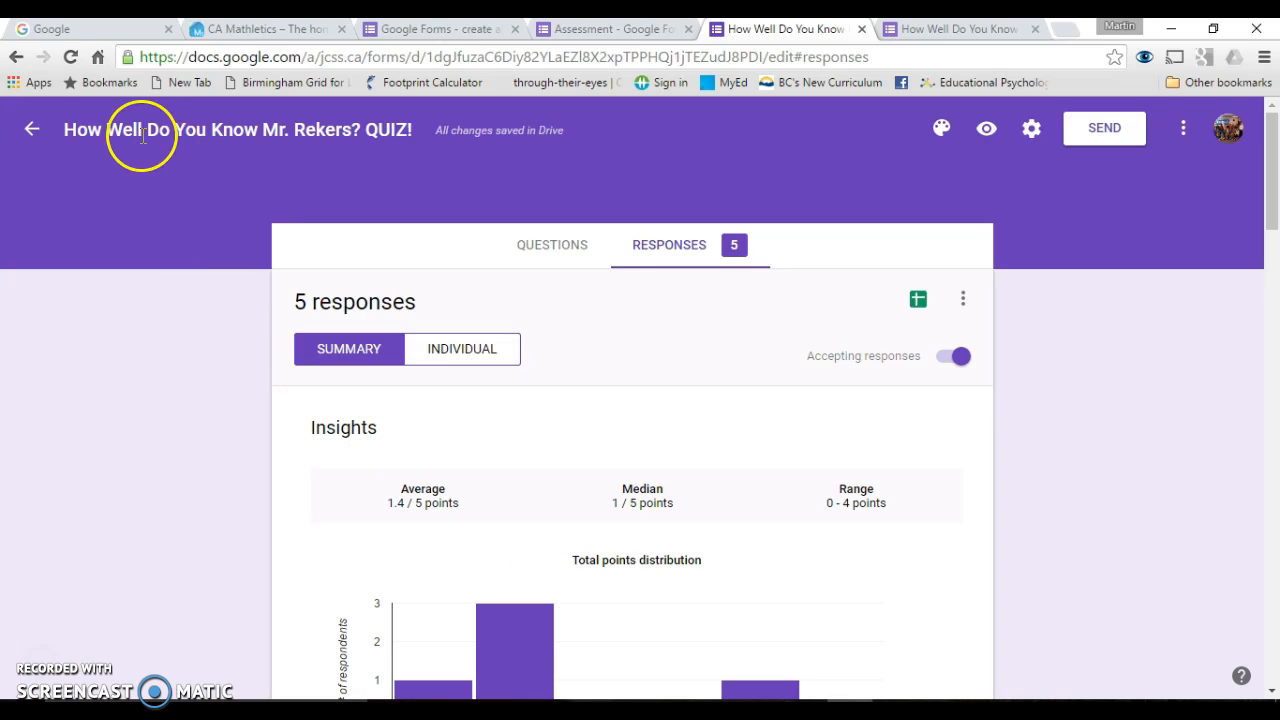
{"action": "left_click", "coordinate": [31, 133]}
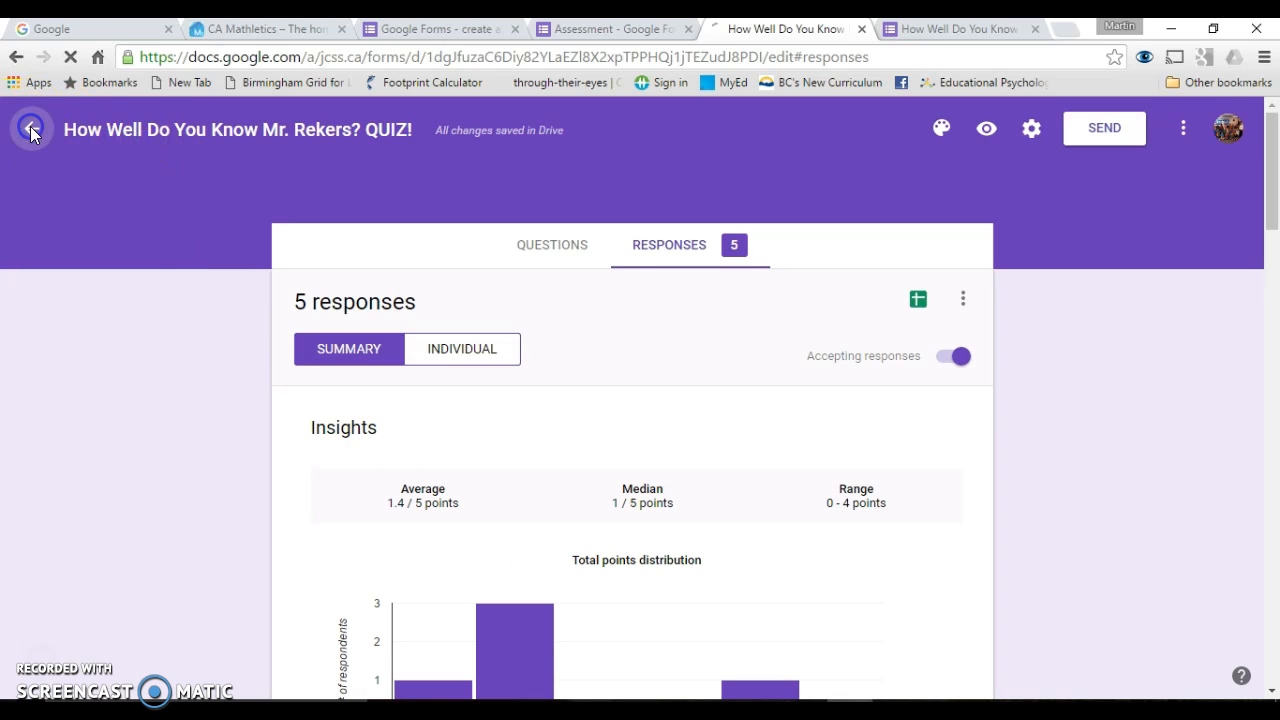